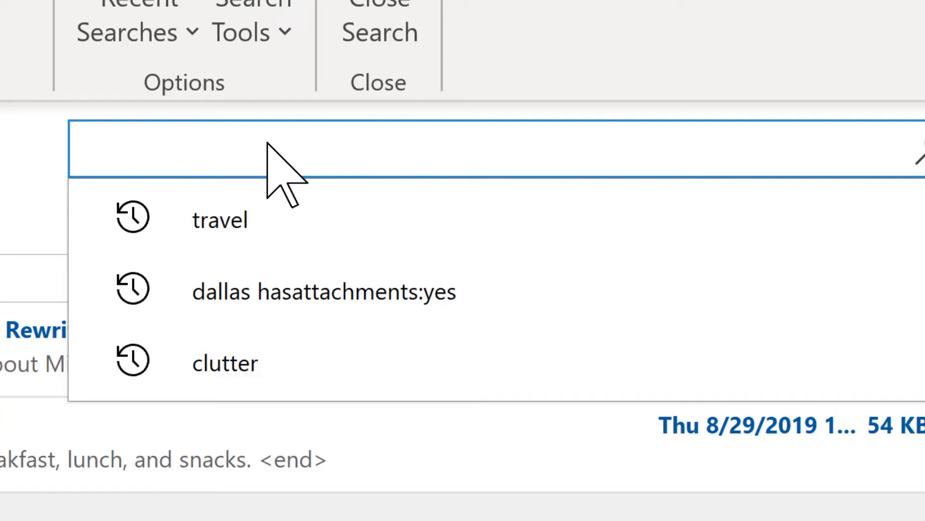
Search the mailbox for 'dallas', keep only results with attachments, then clear the search.
{"action": "type", "text": "dallas"}
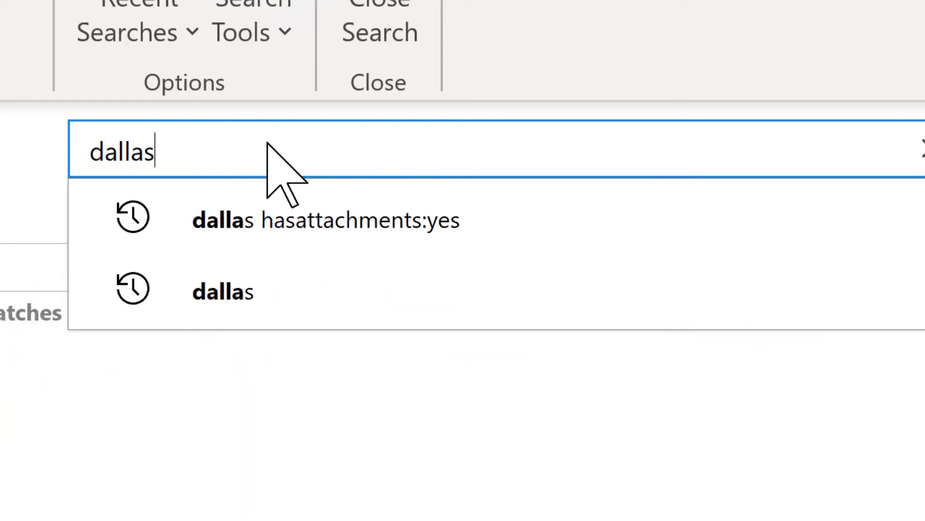
{"action": "key", "text": "Return"}
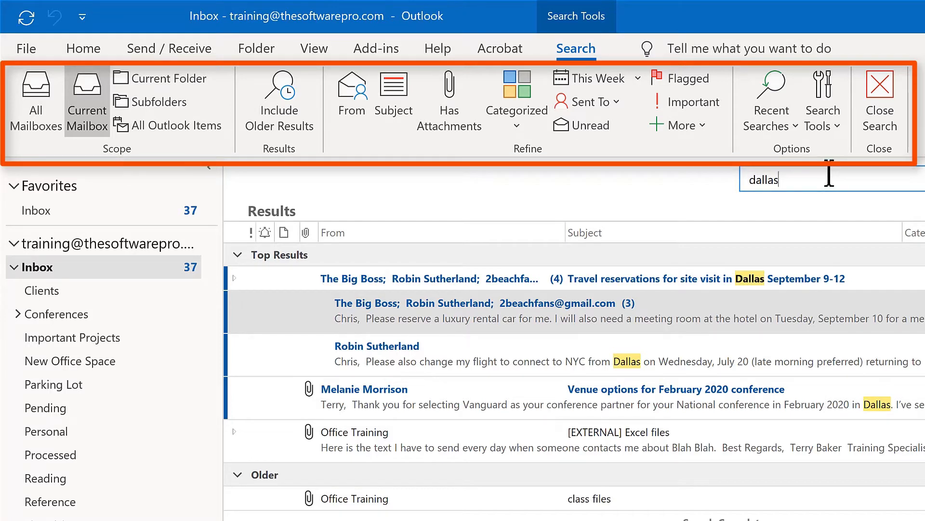
{"action": "left_click", "coordinate": [464, 103]}
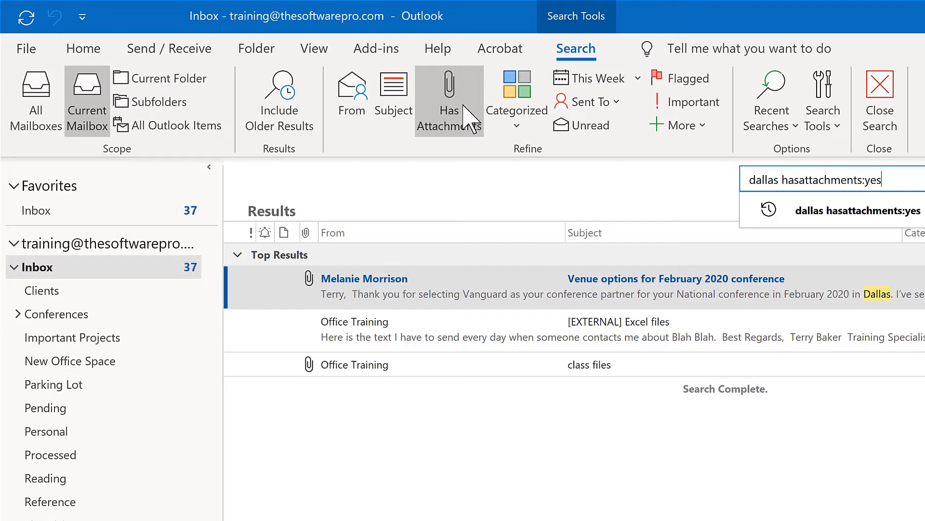
{"action": "key", "text": "Escape"}
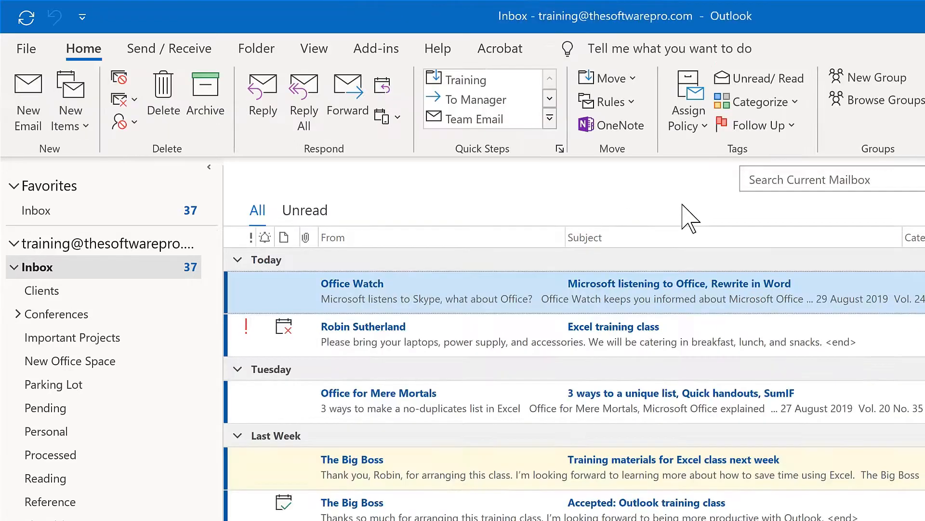
Search with a From condition for the suggested contact, listing that sender's 8 messages.
{"action": "left_click", "coordinate": [765, 181]}
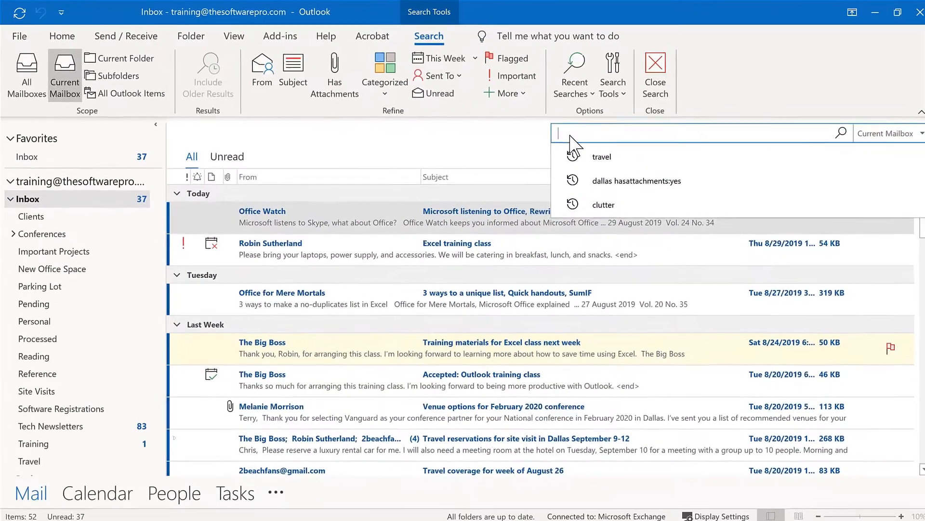
{"action": "left_click", "coordinate": [264, 74]}
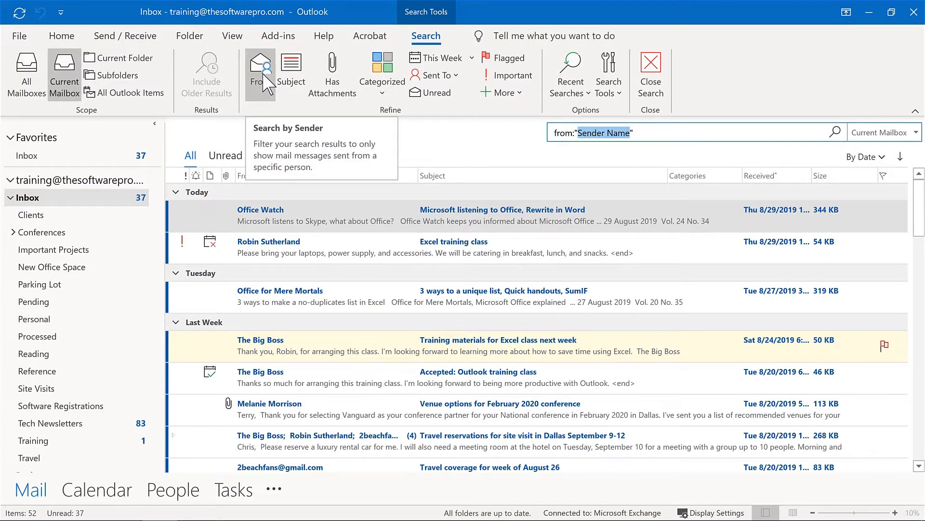
{"action": "type", "text": "robin"}
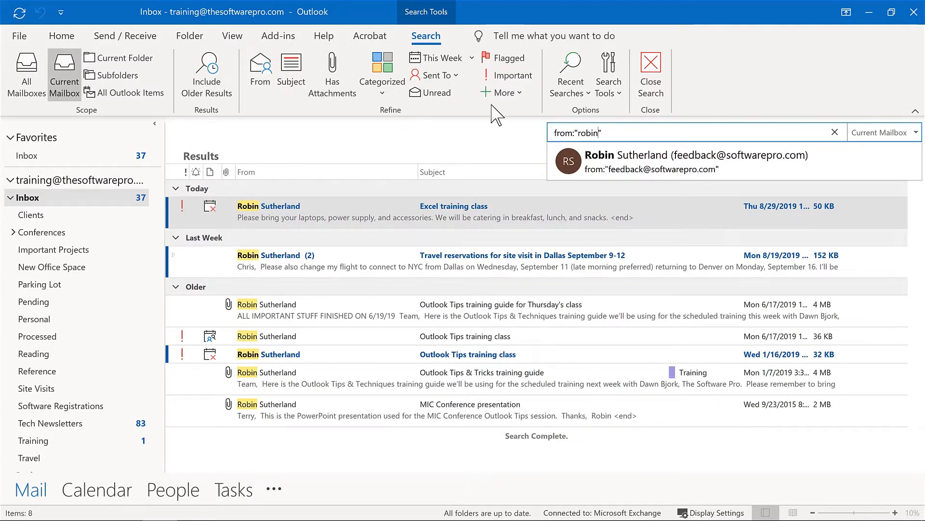
{"action": "left_click", "coordinate": [619, 167]}
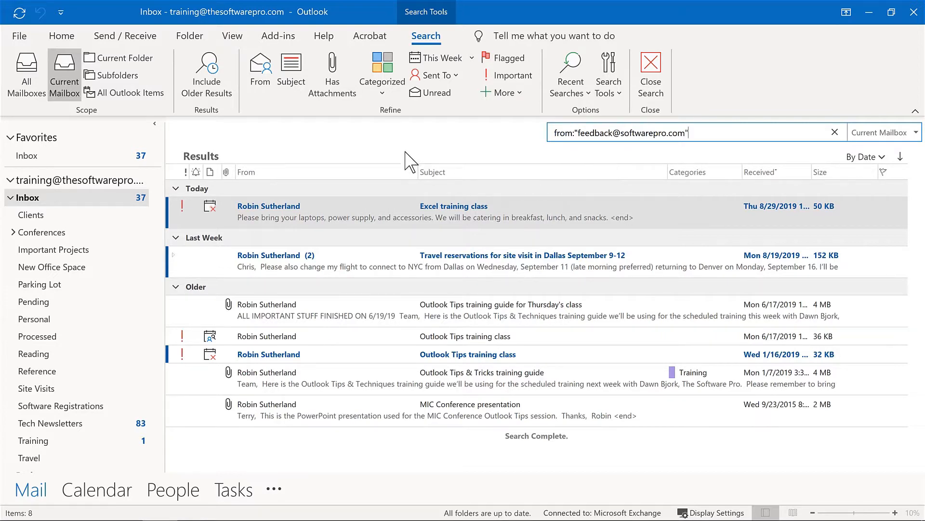
Filter the sender's results to the 3 with attachments, review This Week date options, then close the search.
{"action": "left_click", "coordinate": [325, 66]}
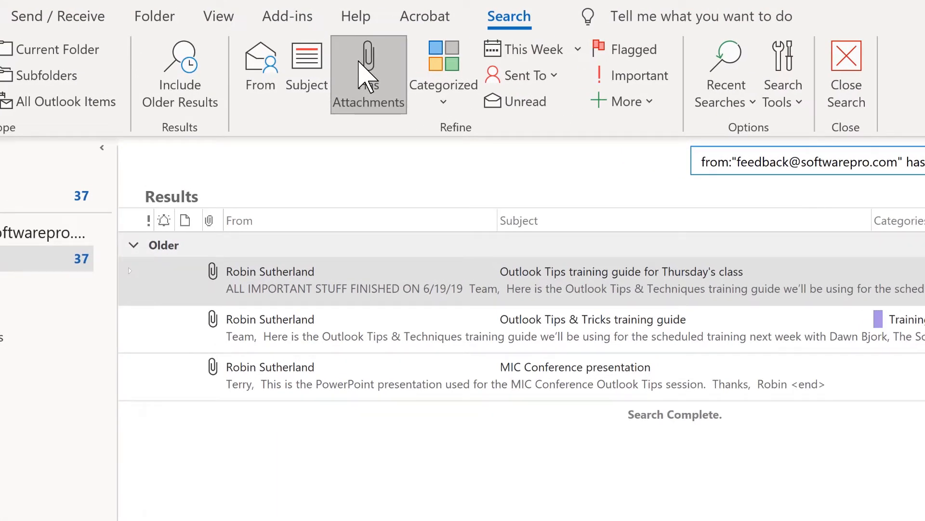
{"action": "left_click", "coordinate": [578, 50]}
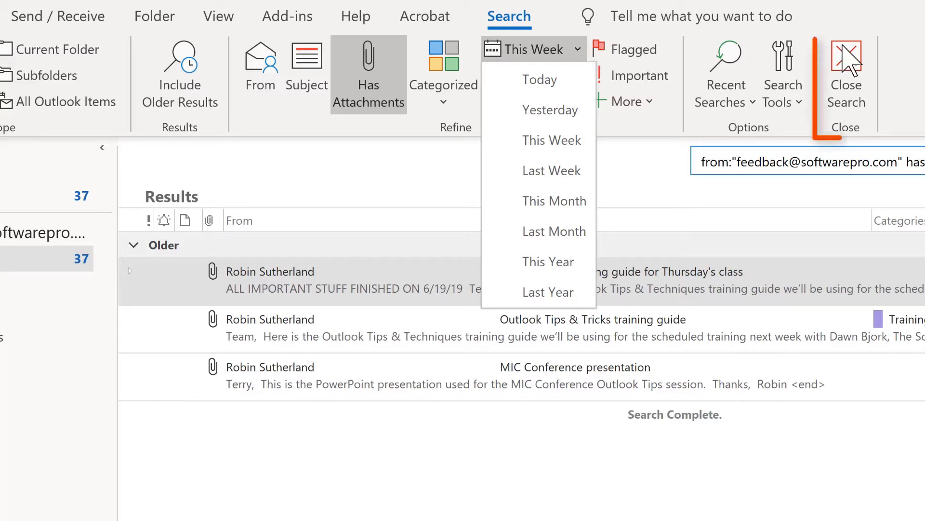
{"action": "left_click", "coordinate": [849, 77]}
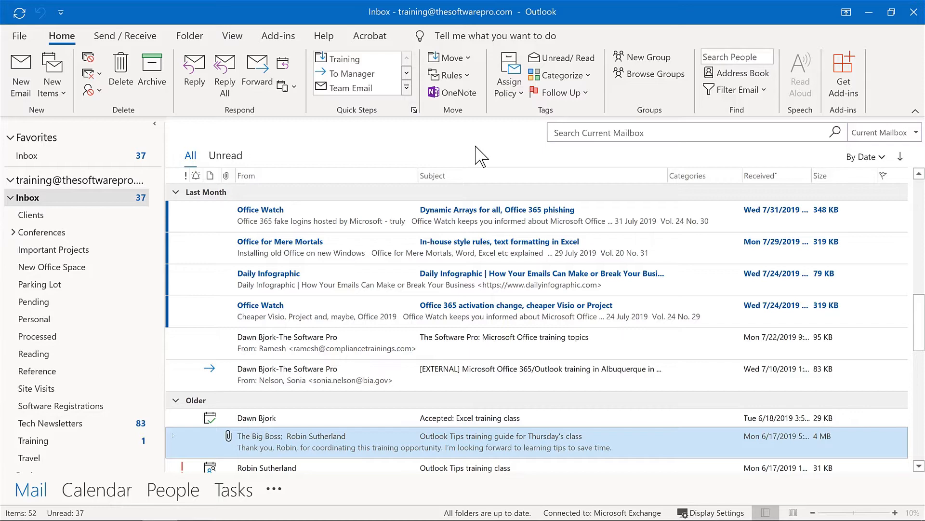
Switch to Calendar with Ctrl+2 and search it for 'training'.
{"action": "key", "text": "ctrl+2"}
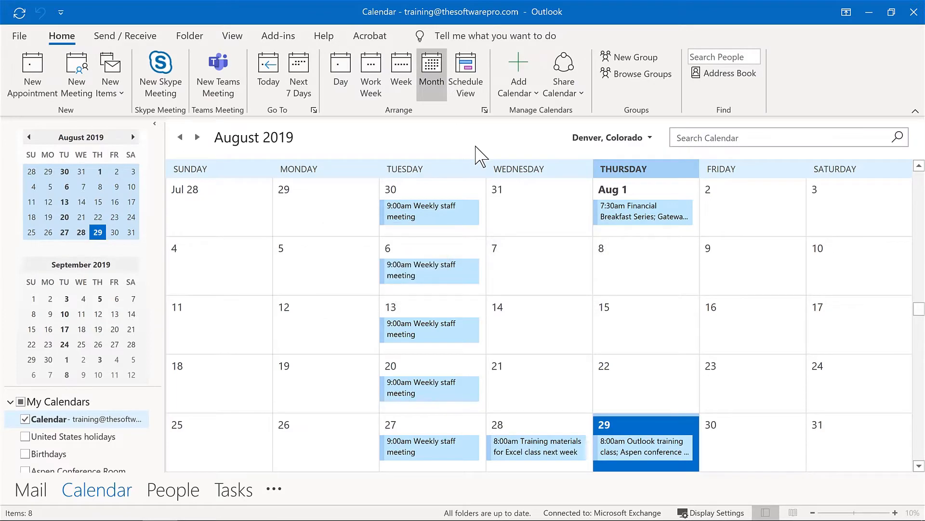
{"action": "left_click", "coordinate": [677, 138]}
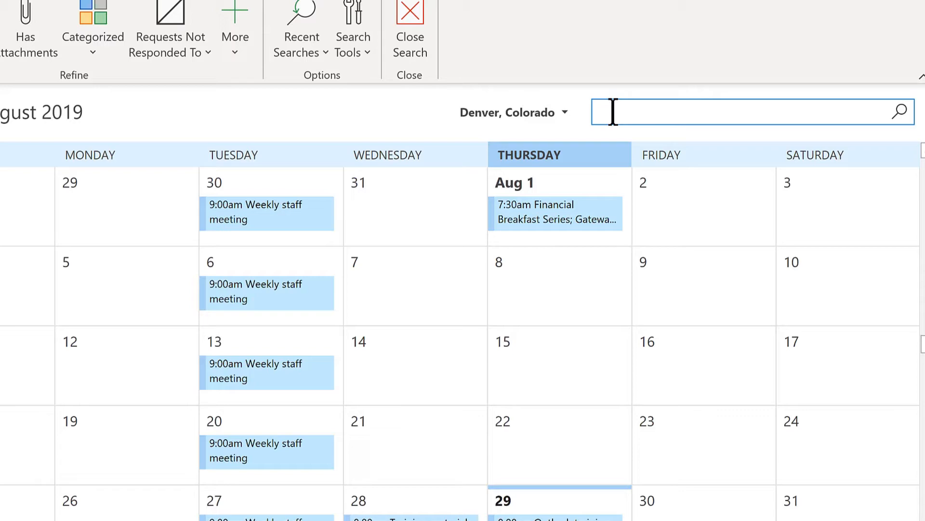
{"action": "type", "text": "training"}
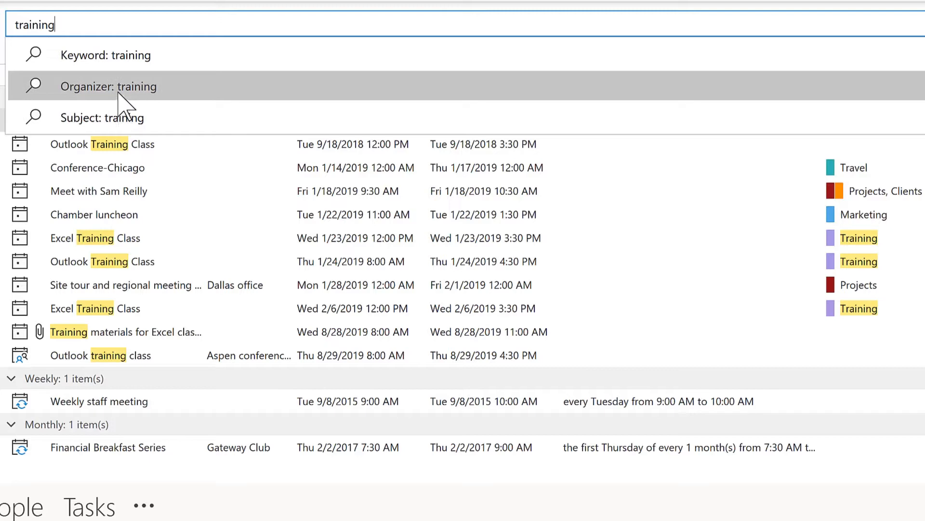
Review the training results, such as Excel and Outlook Training Class, then return to Mail.
{"action": "left_click", "coordinate": [670, 204]}
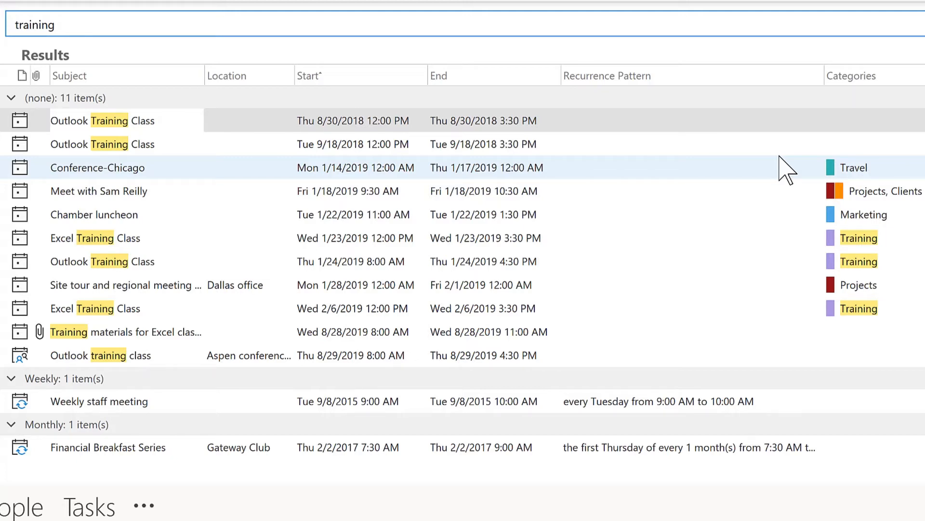
{"action": "key", "text": "ctrl+1"}
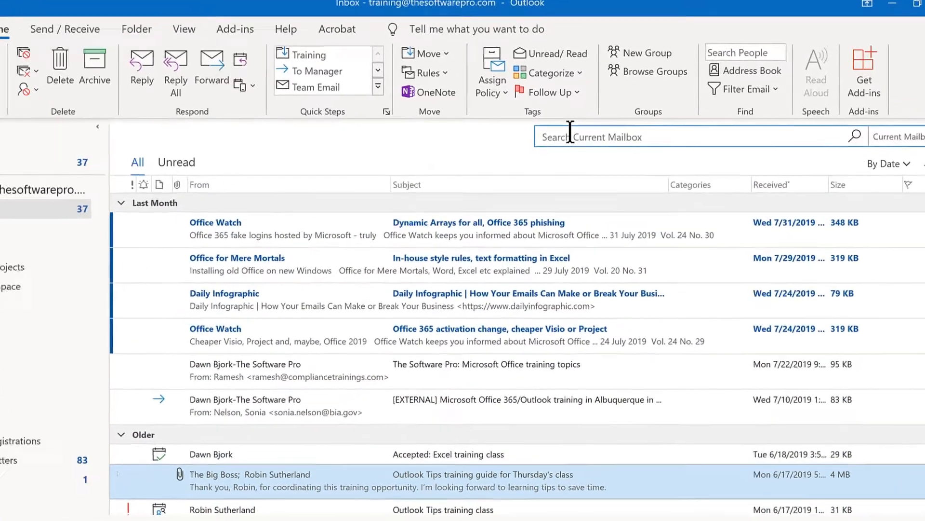
Start a mail search, view the More properties, and show the Recent Searches list.
{"action": "left_click", "coordinate": [579, 129]}
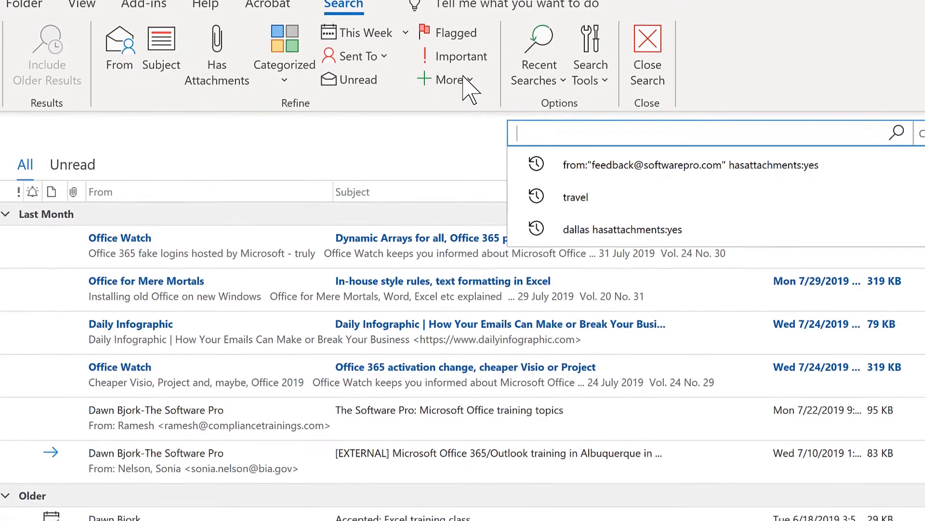
{"action": "left_click", "coordinate": [464, 82]}
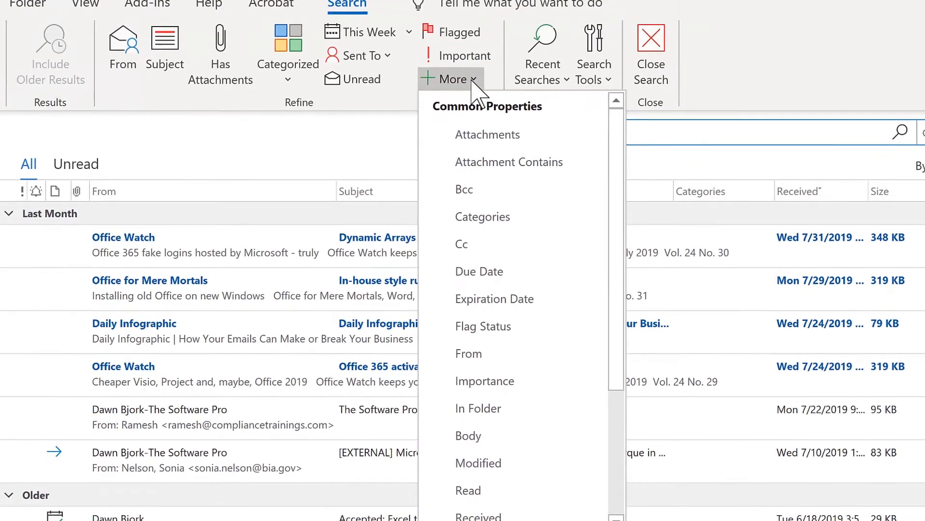
{"action": "left_click", "coordinate": [544, 29]}
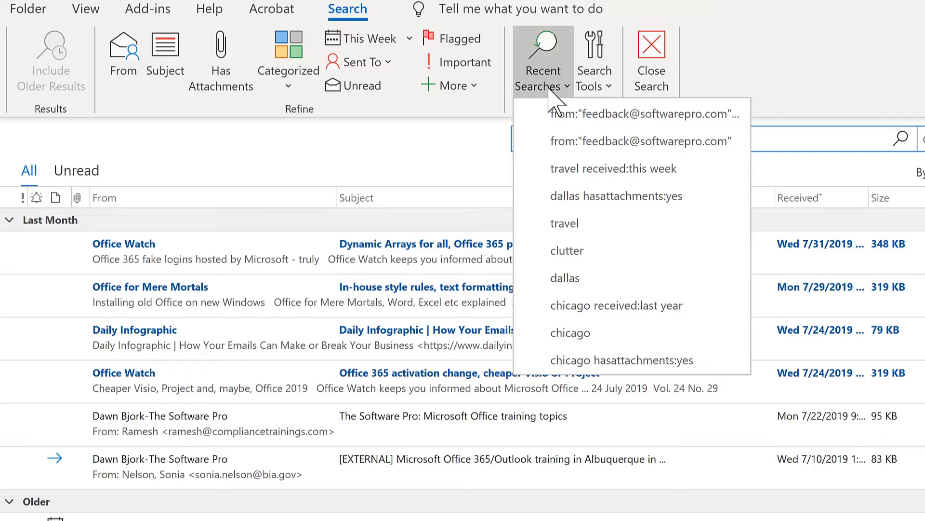
Show the Search Tools menu with Indexing Status, Locations to Search, Advanced Find and Search Options.
{"action": "left_click", "coordinate": [605, 94]}
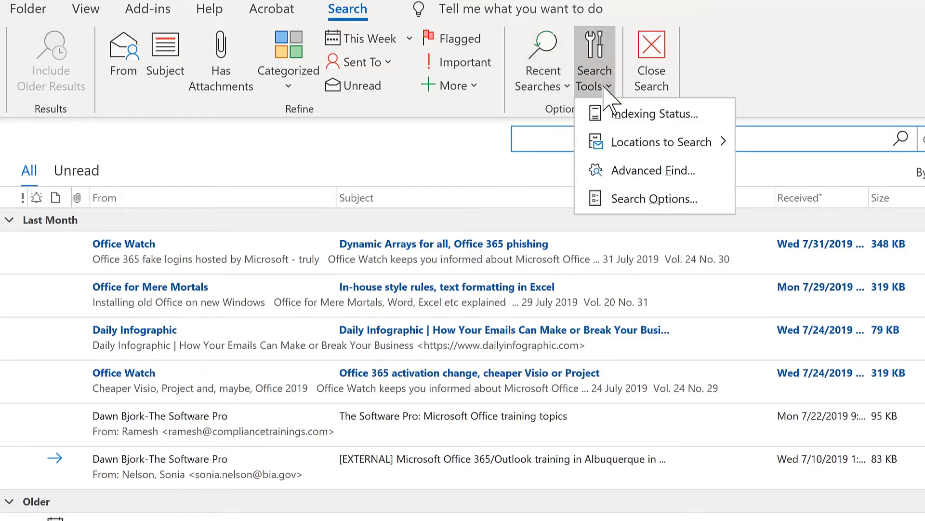
{"action": "mouse_move", "coordinate": [621, 147]}
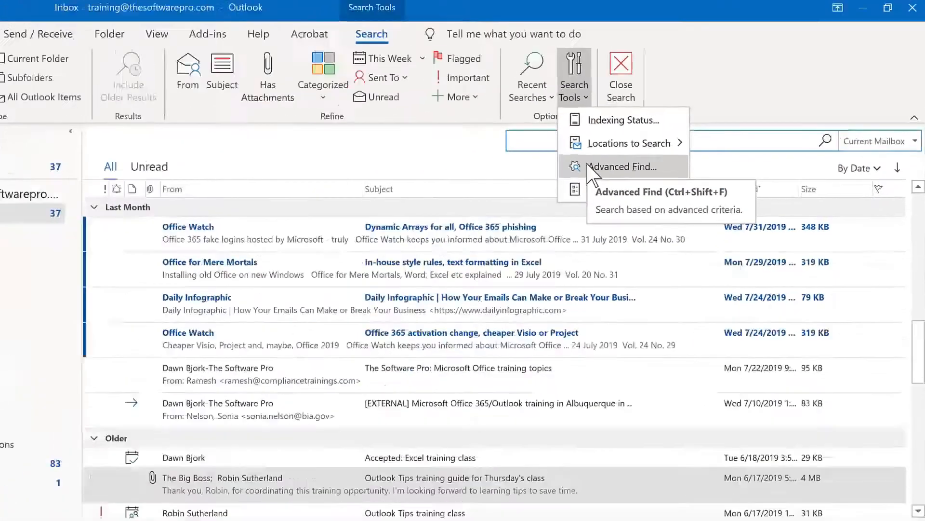
Open Advanced Find for Inbox messages, then view the More Choices and Advanced criteria pages.
{"action": "left_click", "coordinate": [590, 168]}
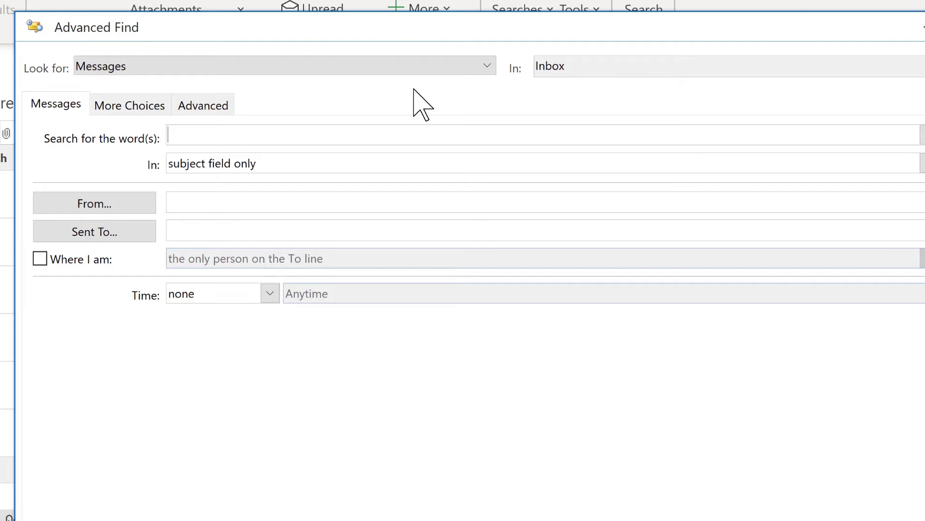
{"action": "left_click", "coordinate": [129, 116]}
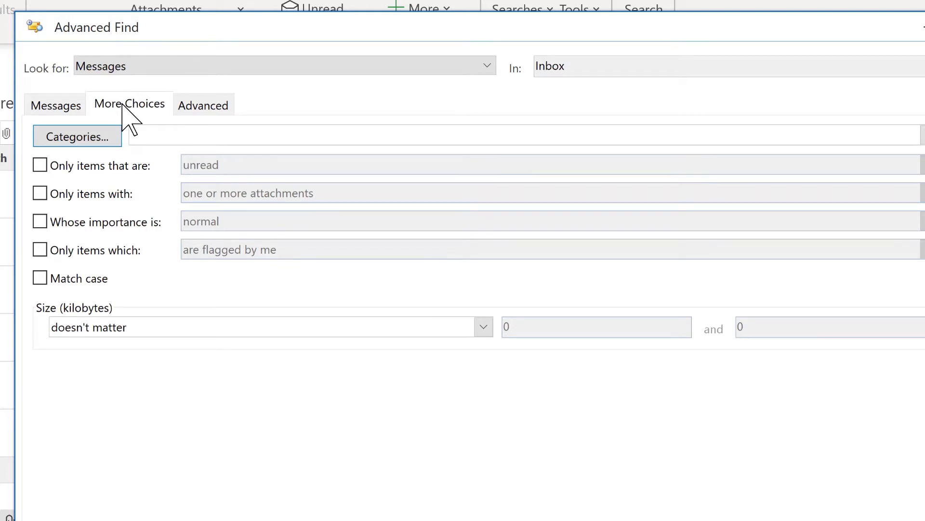
{"action": "left_click", "coordinate": [202, 107]}
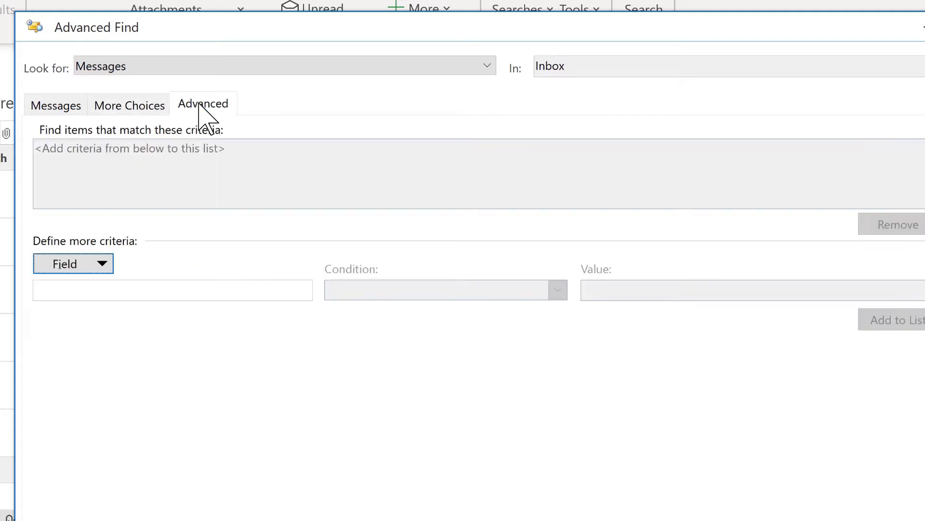
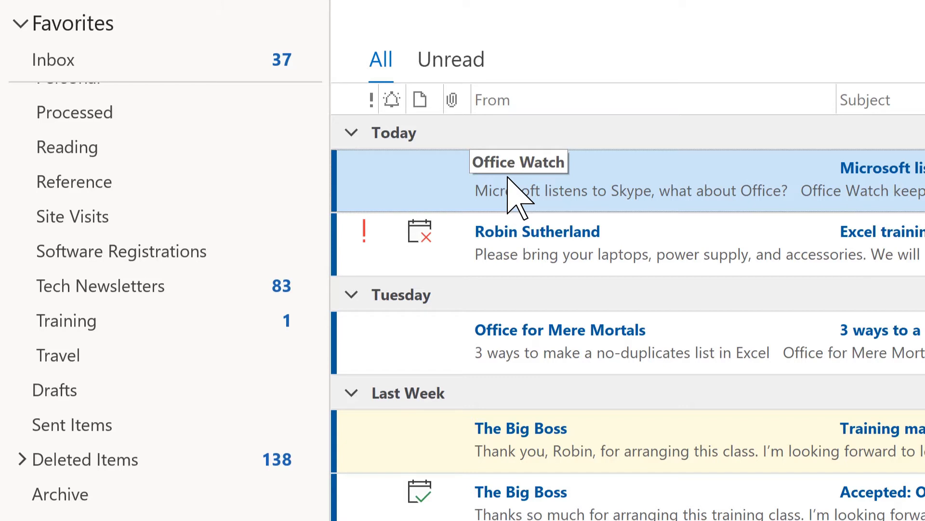
File the Office Watch message into Tech Newsletters, then show the Move destination folder list.
{"action": "left_click_drag", "start_coordinate": [508, 178], "coordinate": [199, 285]}
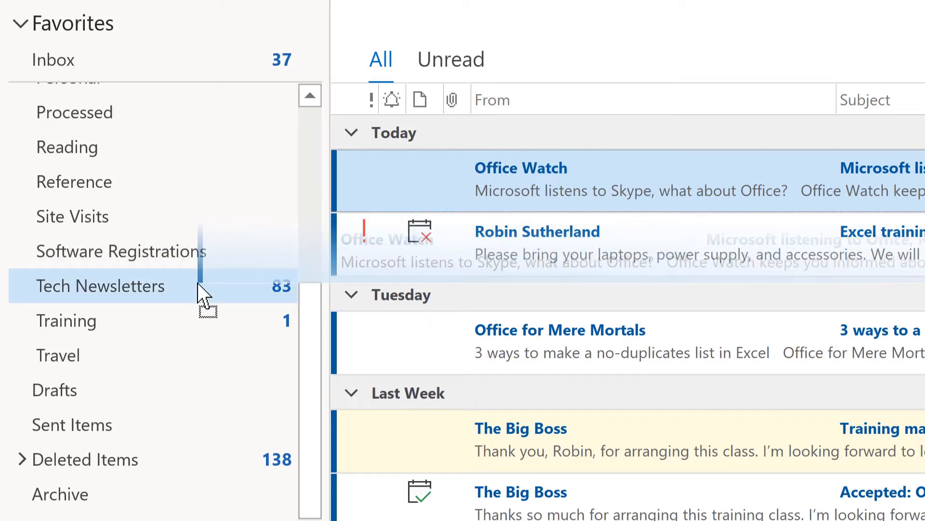
{"action": "left_click_drag", "start_coordinate": [198, 285], "coordinate": [198, 285]}
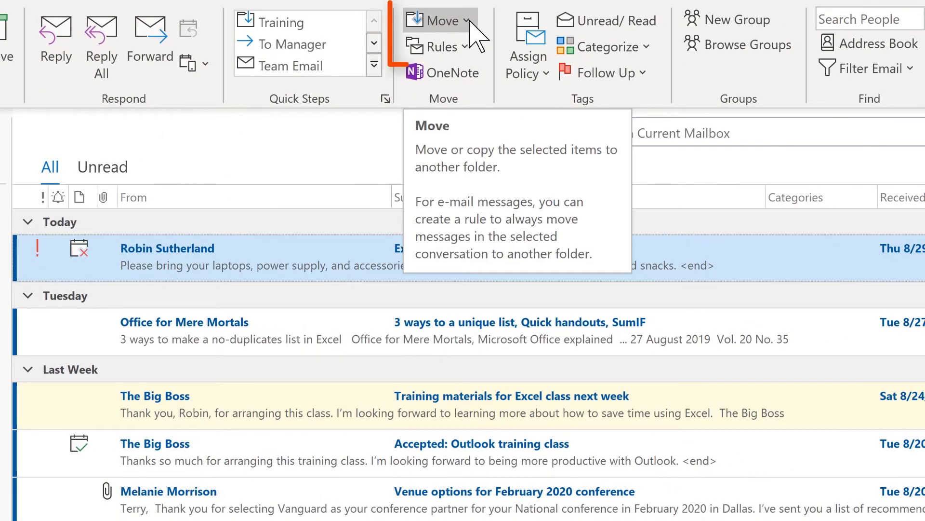
{"action": "left_click", "coordinate": [468, 21]}
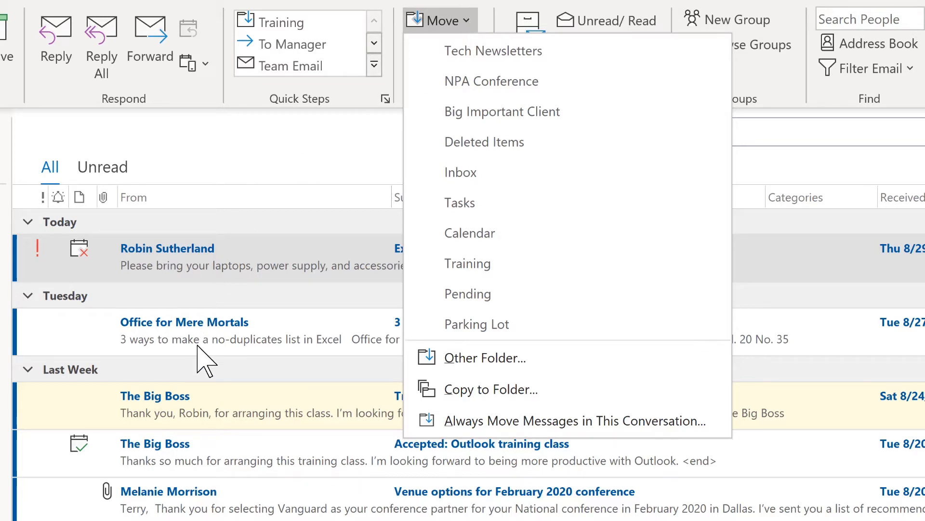
{"action": "left_click", "coordinate": [197, 329]}
{"action": "right_click", "coordinate": [196, 328]}
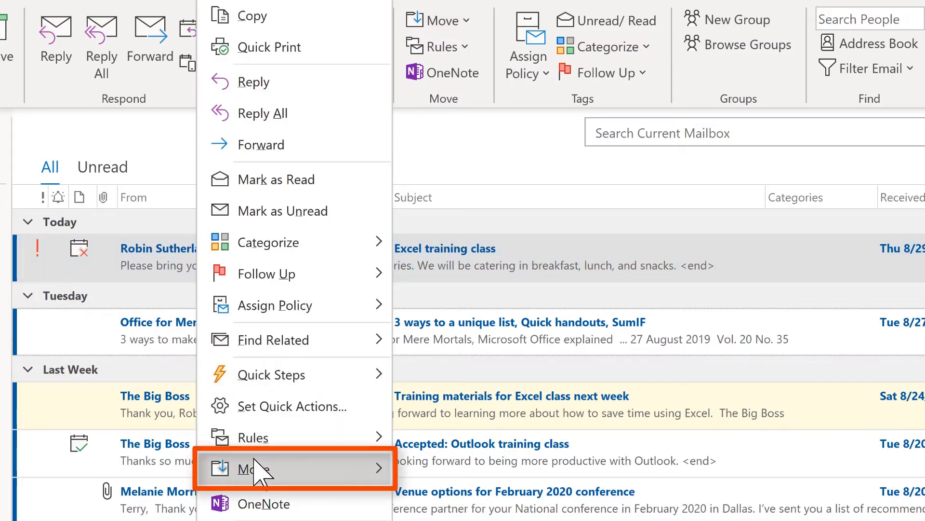
{"action": "mouse_move", "coordinate": [254, 470]}
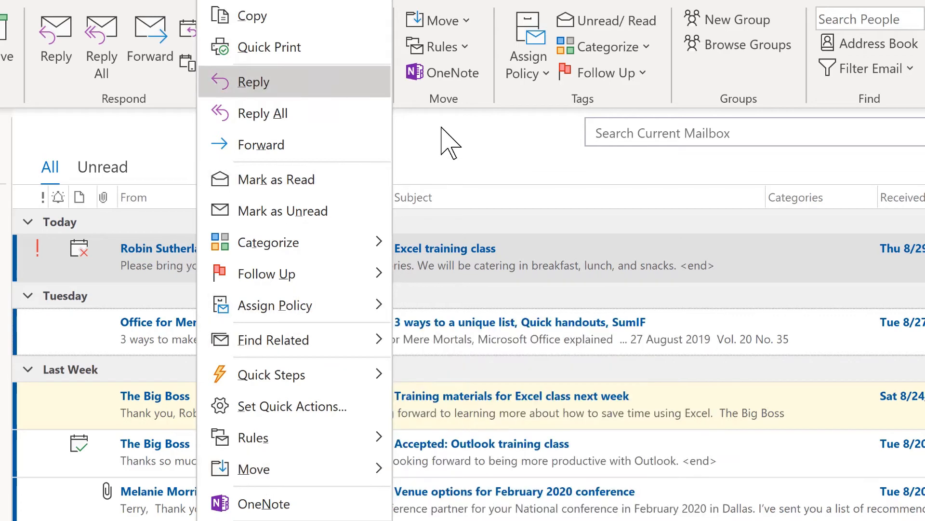
{"action": "left_click", "coordinate": [453, 167]}
{"action": "key", "text": "ctrl+shift+v"}
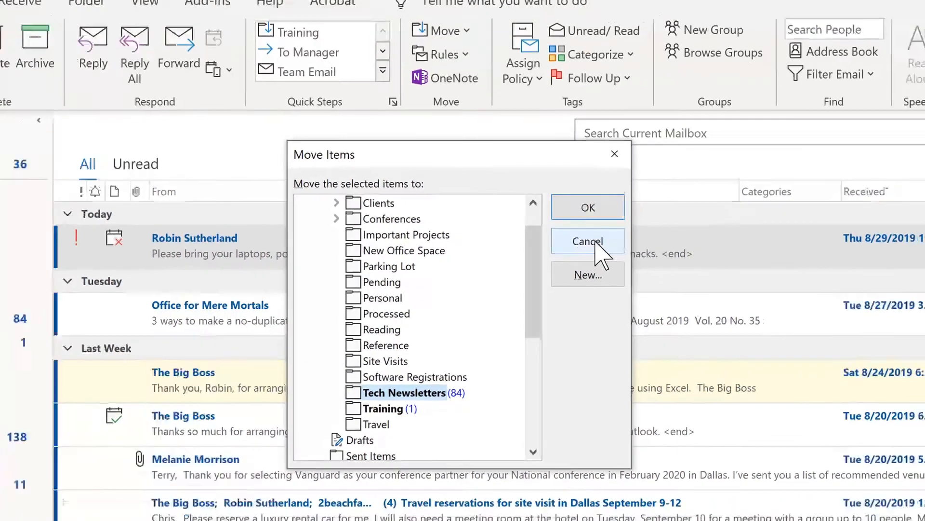
{"action": "left_click", "coordinate": [600, 252]}
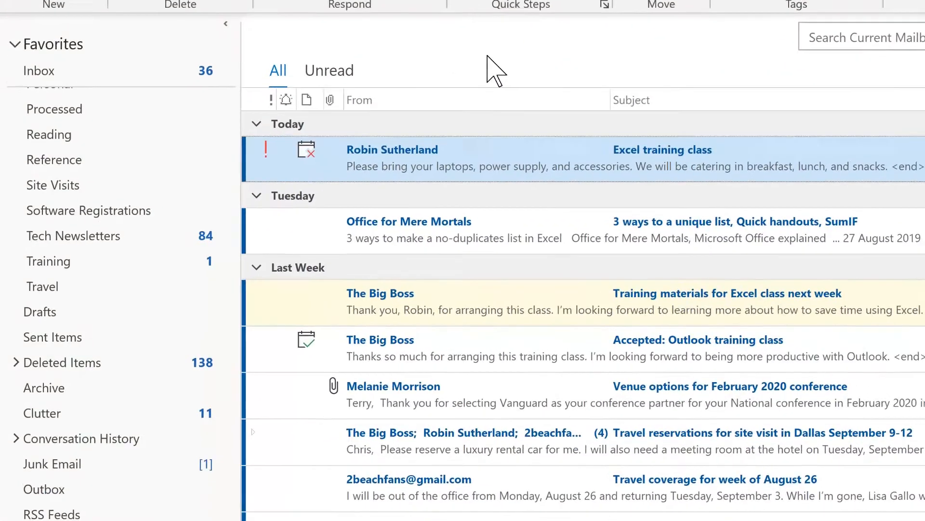
Add Tech Newsletters, then ASNE Conference, to Favorites and bring up the ASNE Conference favorite's options.
{"action": "right_click", "coordinate": [88, 231]}
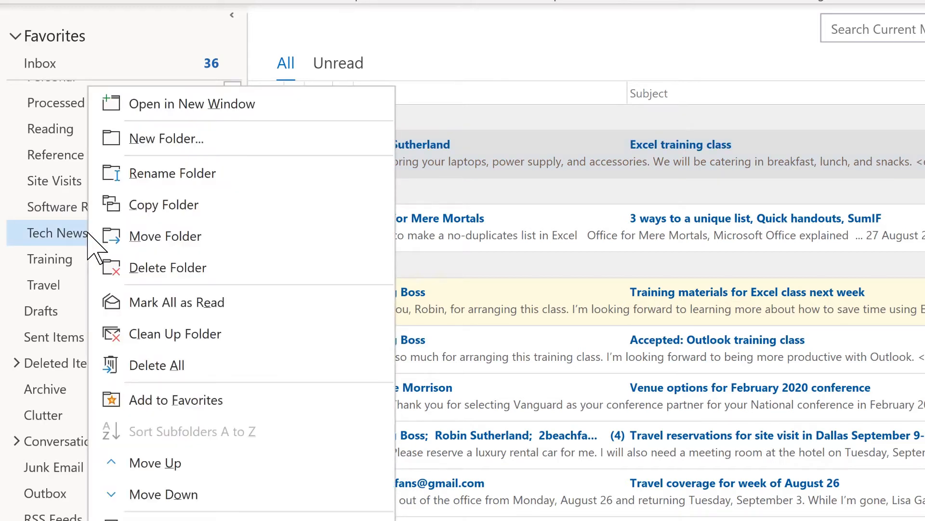
{"action": "left_click", "coordinate": [185, 410]}
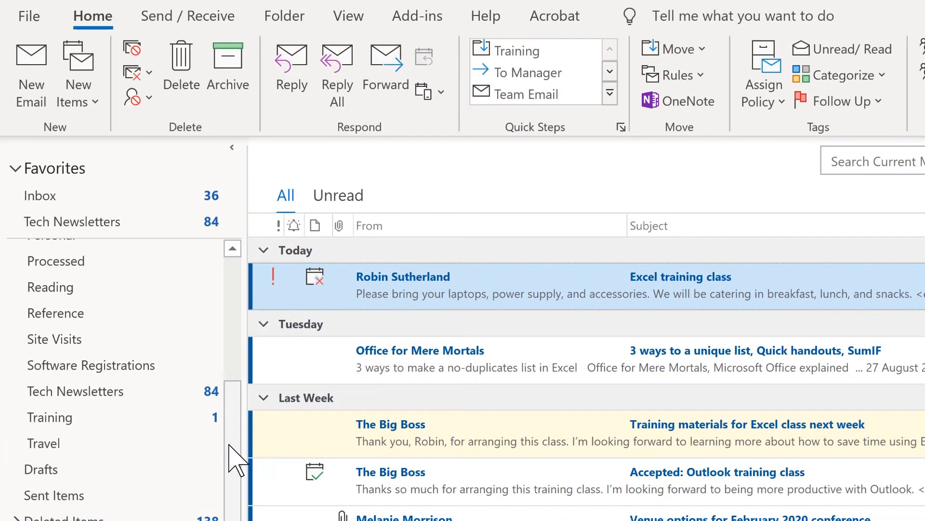
{"action": "left_click", "coordinate": [276, 20]}
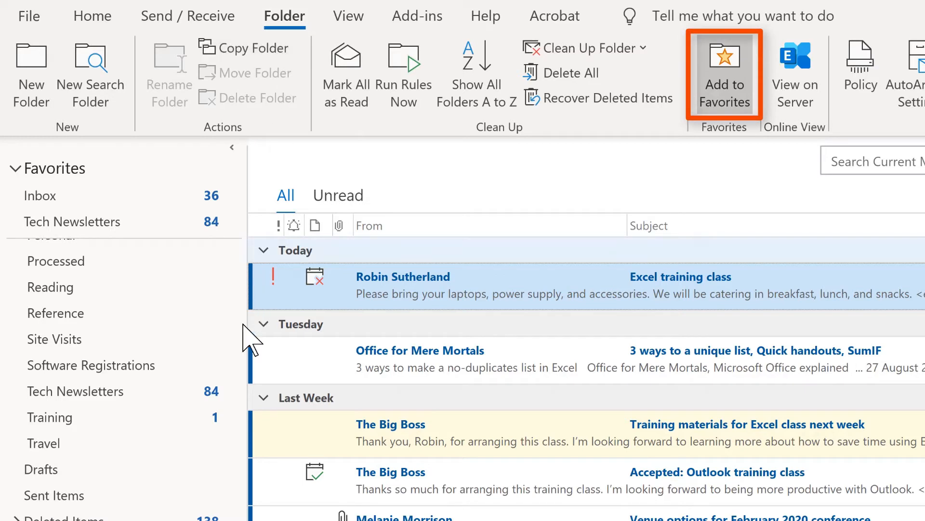
{"action": "left_click_drag", "start_coordinate": [236, 434], "coordinate": [226, 296]}
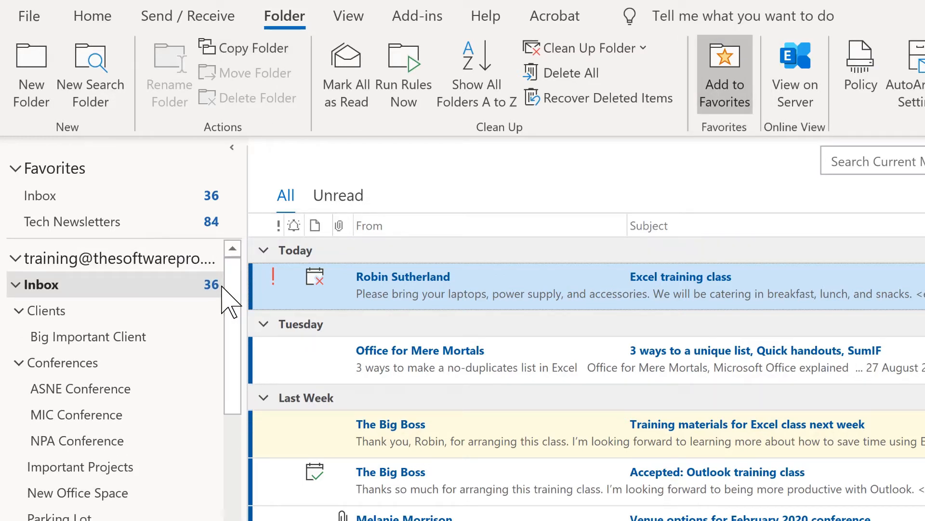
{"action": "left_click", "coordinate": [103, 388]}
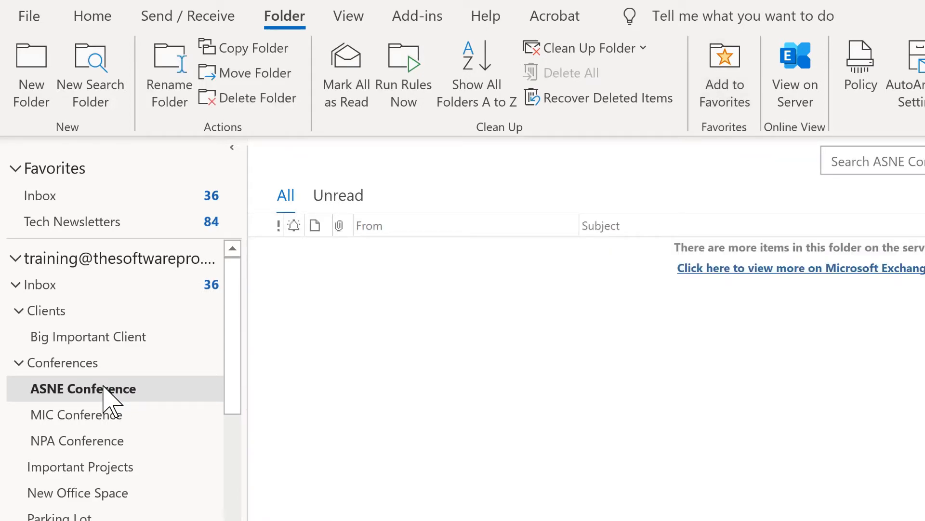
{"action": "left_click", "coordinate": [723, 73]}
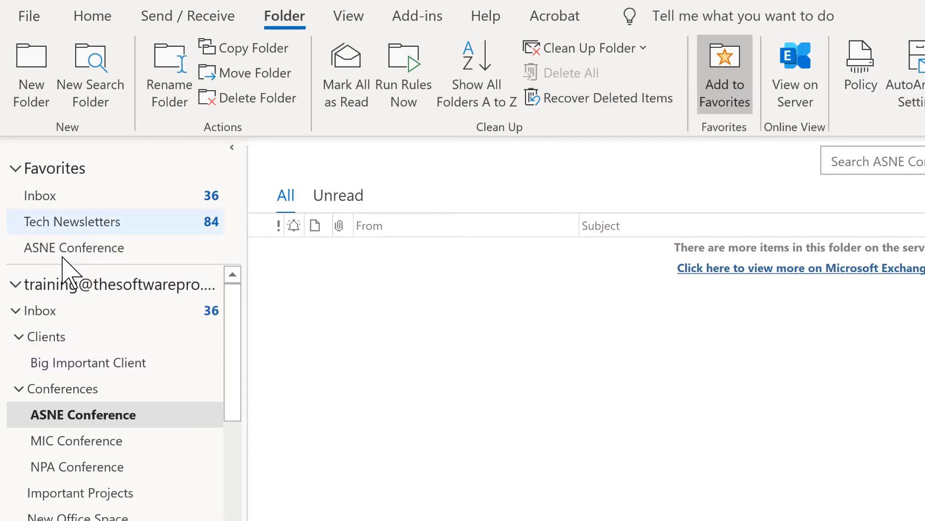
{"action": "left_click", "coordinate": [63, 308]}
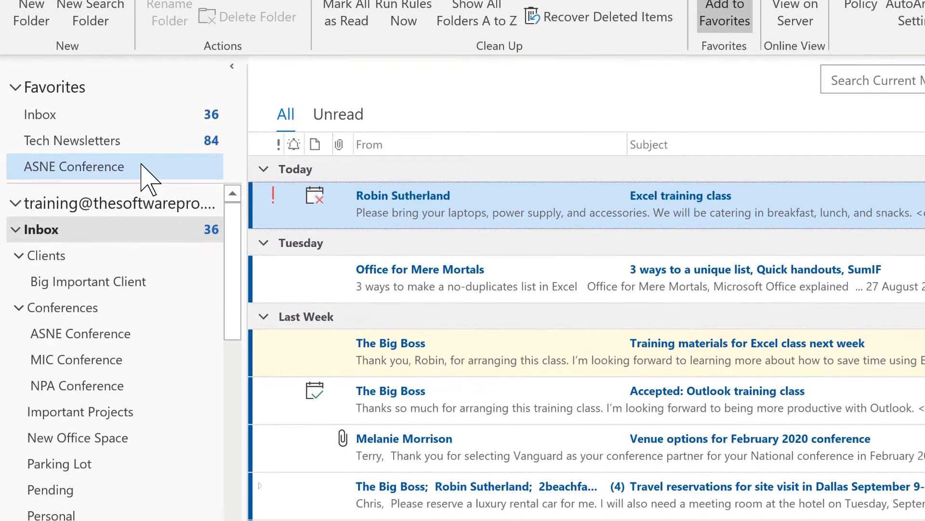
{"action": "right_click", "coordinate": [142, 167]}
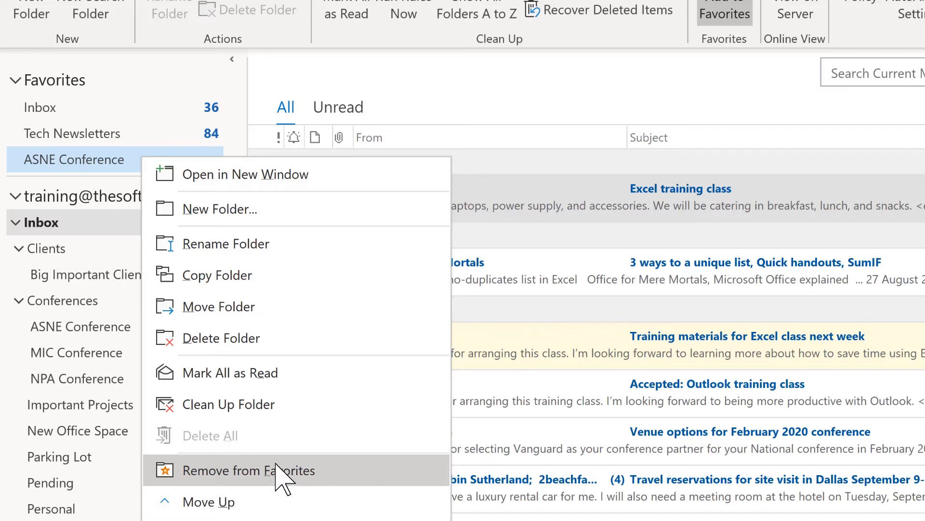
Drag ASNE Conference above Tech Newsletters in Favorites and pin NPA Conference there too.
{"action": "left_click", "coordinate": [116, 89]}
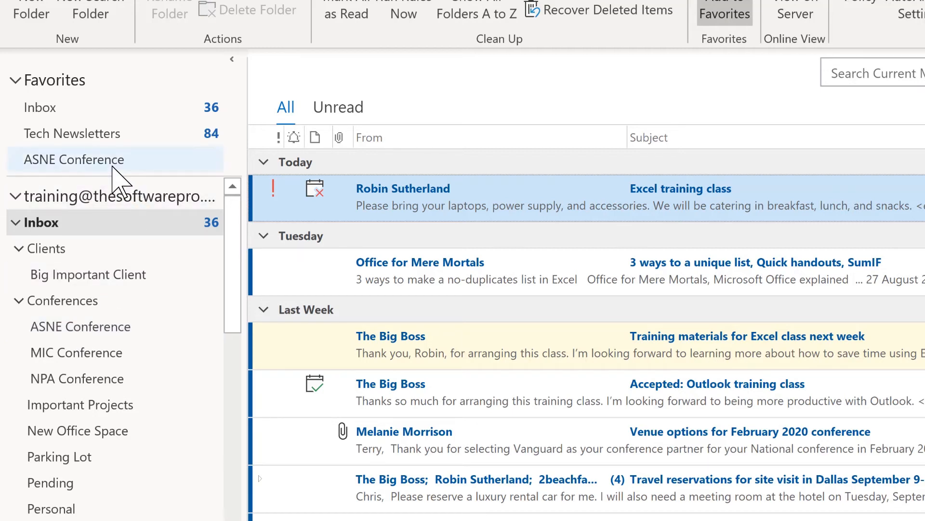
{"action": "left_click_drag", "start_coordinate": [108, 166], "coordinate": [108, 125]}
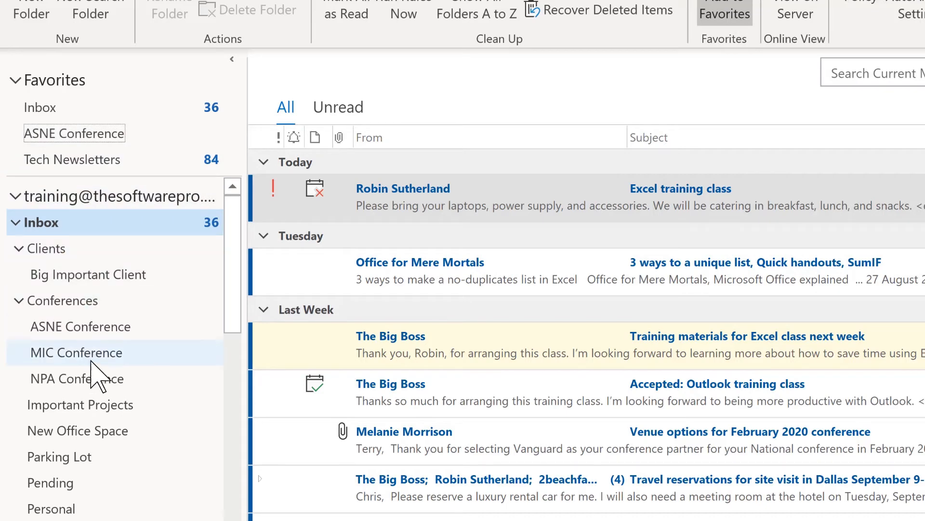
{"action": "right_click", "coordinate": [91, 378]}
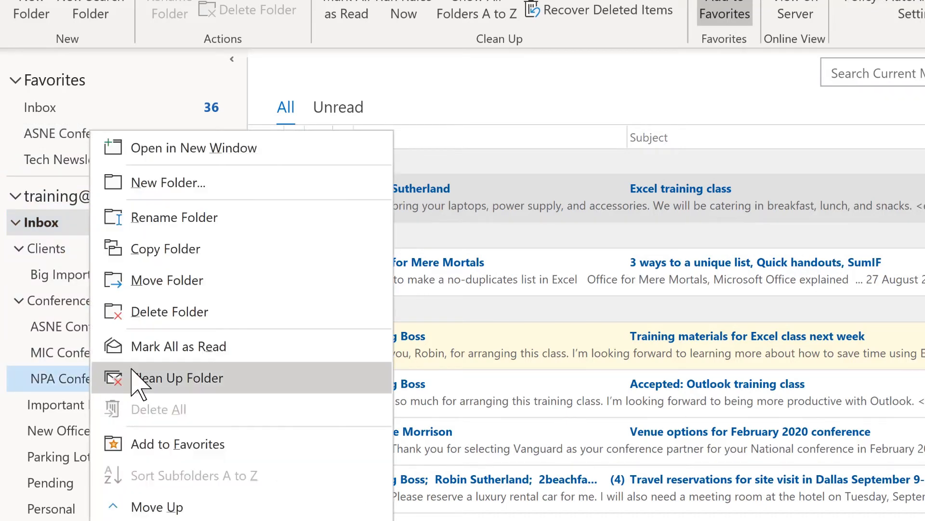
{"action": "left_click", "coordinate": [179, 443]}
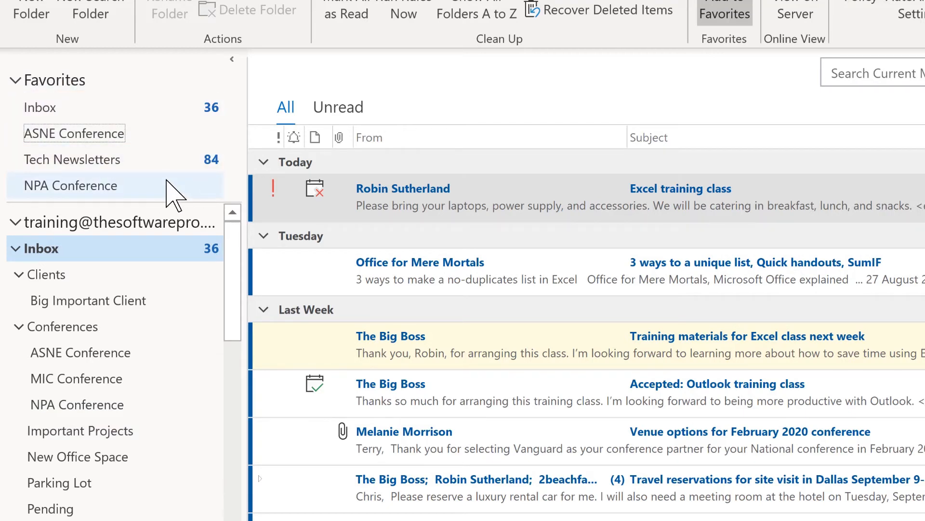
{"action": "left_click", "coordinate": [441, 436]}
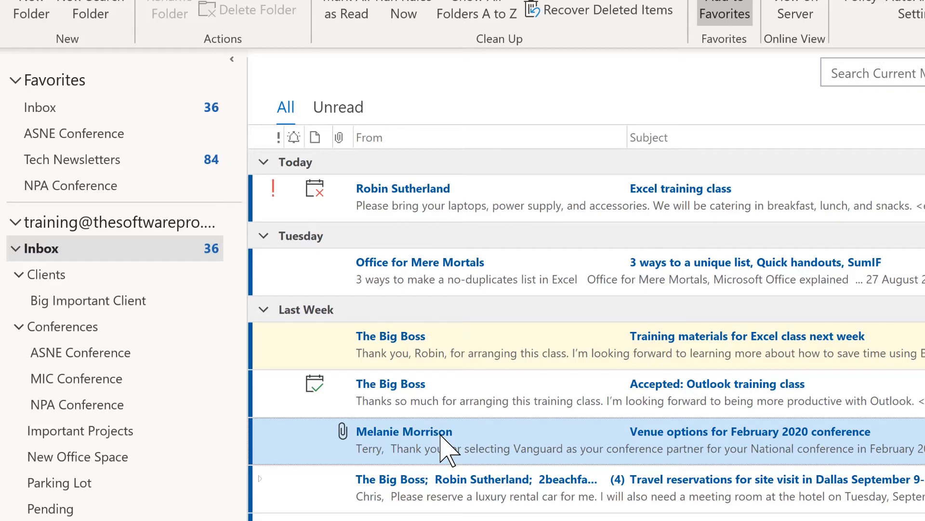
Drop the venue options message on the ASNE Conference favorite and Office for Mere Mortals on Tech Newsletters.
{"action": "left_click_drag", "start_coordinate": [442, 447], "coordinate": [103, 138]}
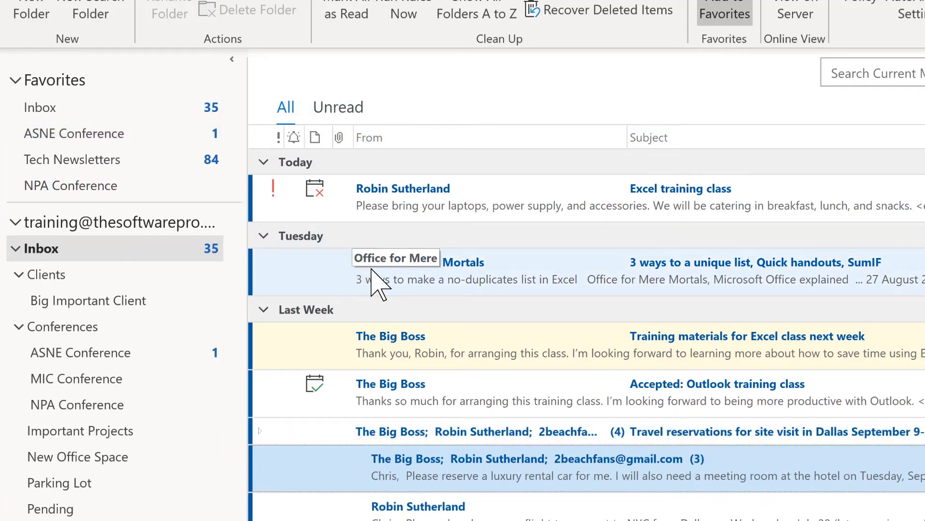
{"action": "left_click_drag", "start_coordinate": [380, 285], "coordinate": [114, 166]}
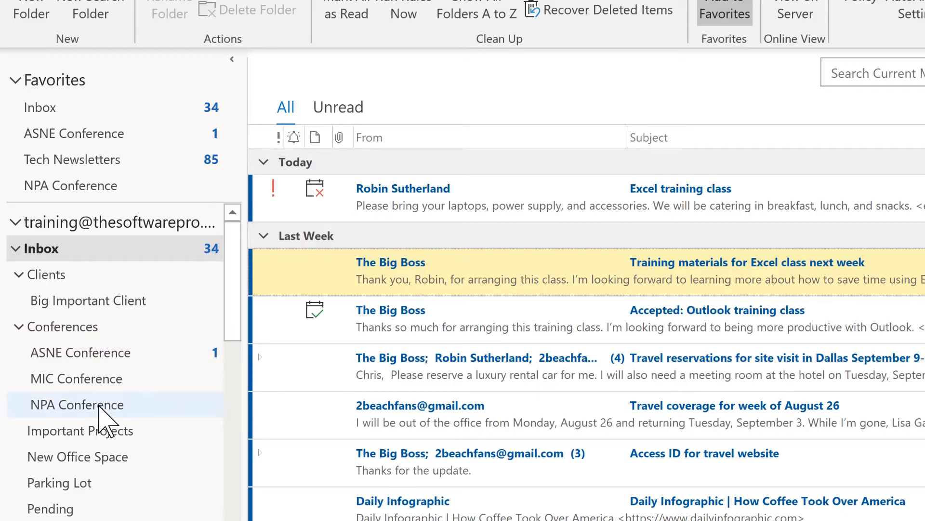
Reorder the Inbox subfolders, moving NPA Conference, Important Projects and New Office Space higher.
{"action": "left_click_drag", "start_coordinate": [100, 415], "coordinate": [93, 356]}
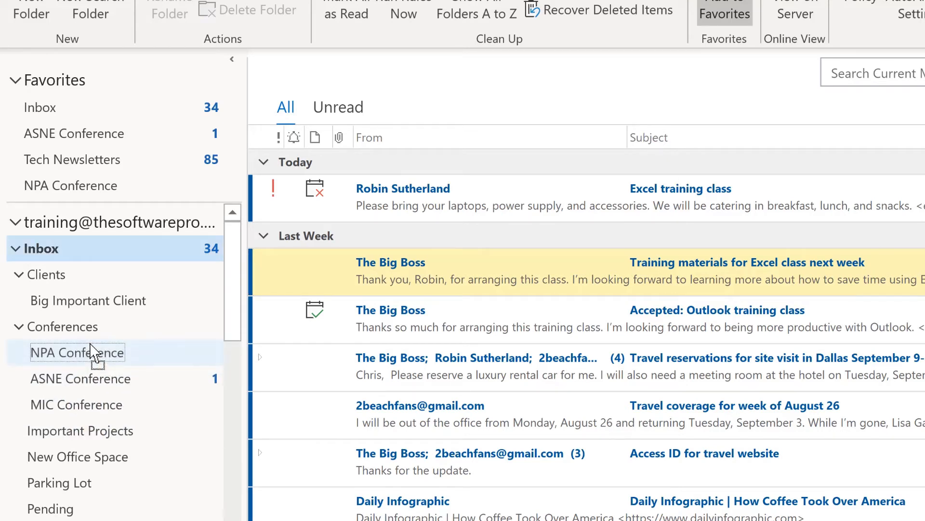
{"action": "left_click_drag", "start_coordinate": [100, 429], "coordinate": [95, 269]}
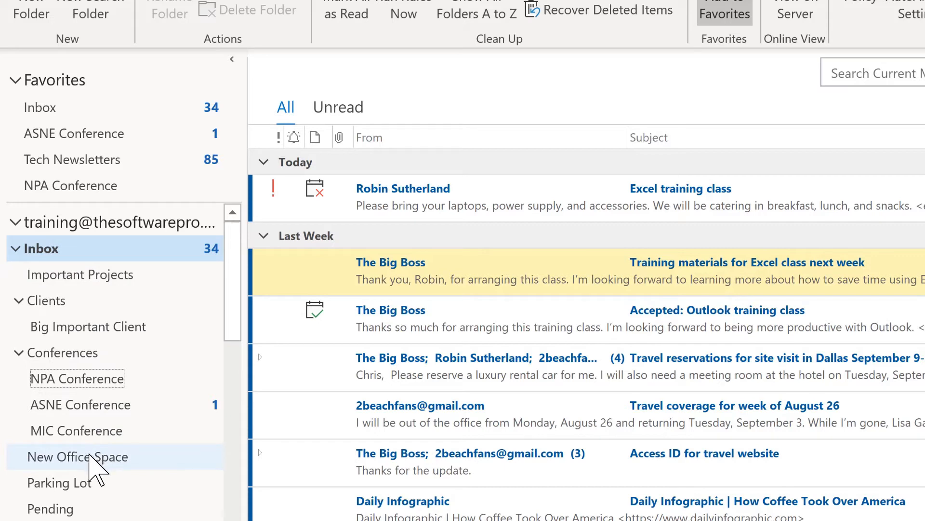
{"action": "left_click_drag", "start_coordinate": [94, 458], "coordinate": [95, 290]}
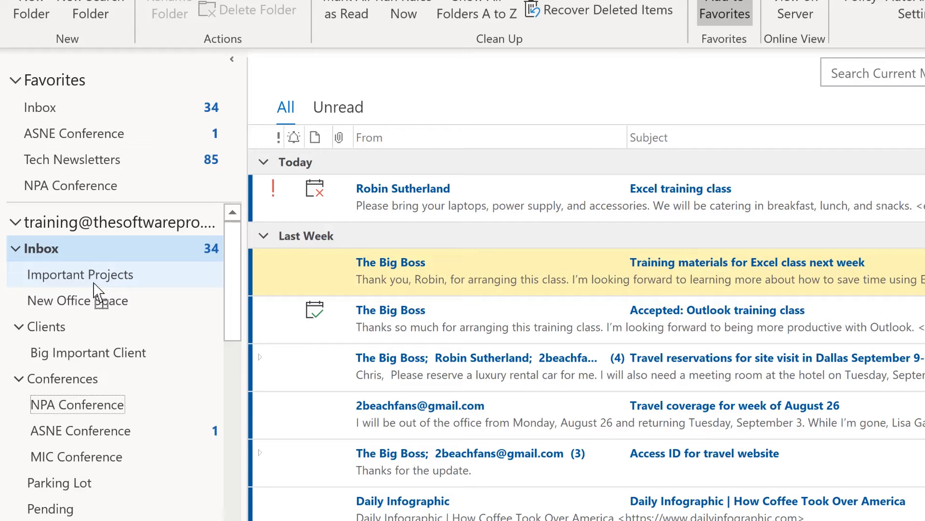
{"action": "left_click_drag", "start_coordinate": [95, 288], "coordinate": [100, 272]}
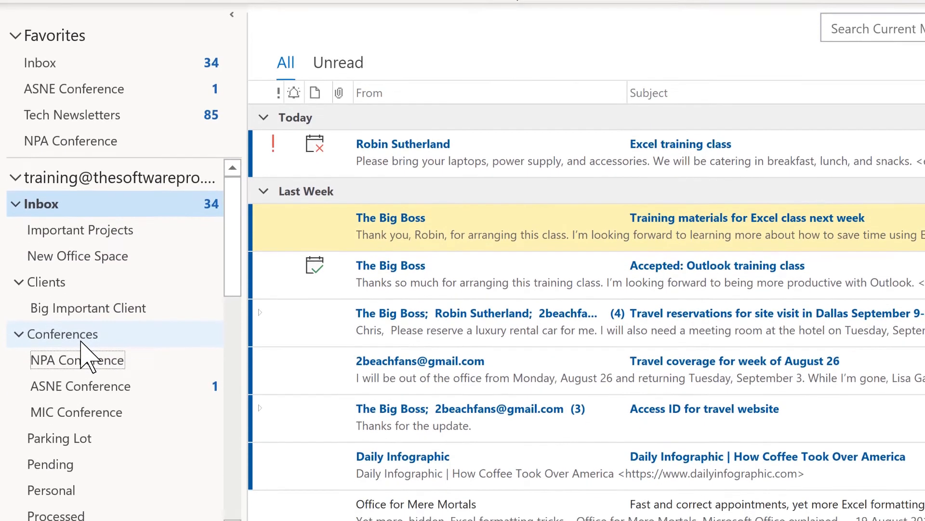
Sort the Conferences subfolders A to Z, then return to the Inbox.
{"action": "left_click", "coordinate": [83, 385]}
{"action": "right_click", "coordinate": [83, 320]}
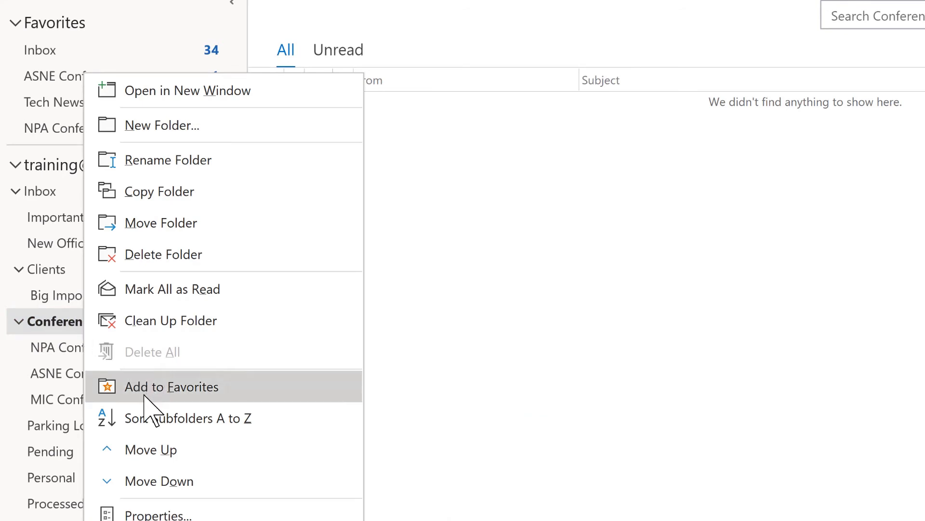
{"action": "left_click", "coordinate": [161, 418]}
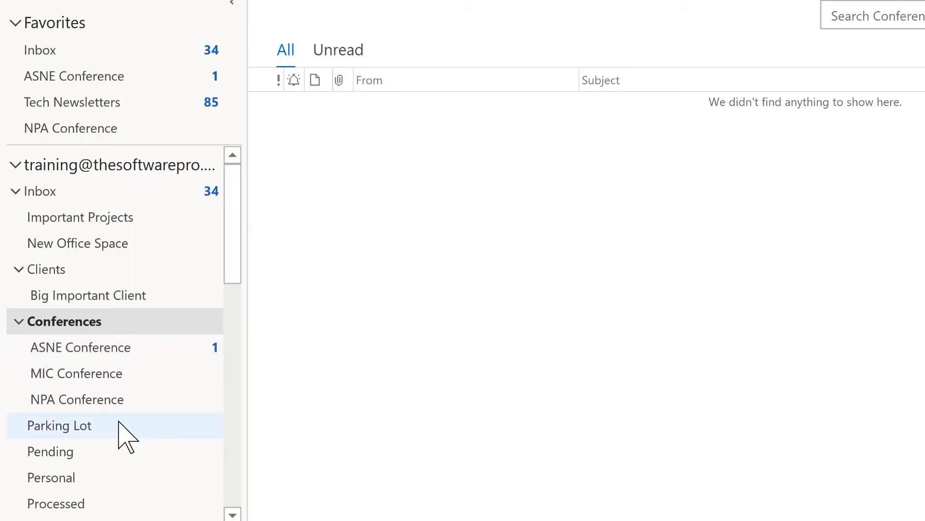
{"action": "left_click", "coordinate": [59, 192]}
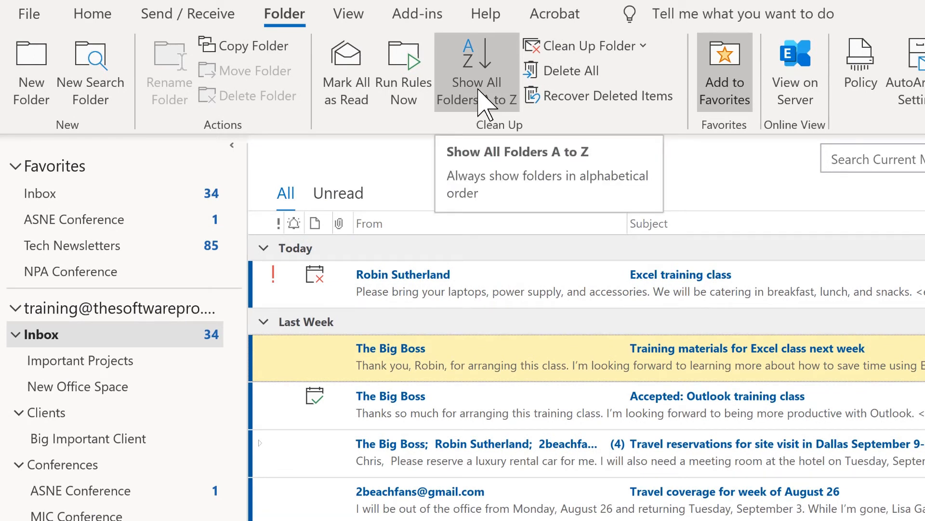
Turn on Show All Folders A to Z.
{"action": "left_click", "coordinate": [479, 90]}
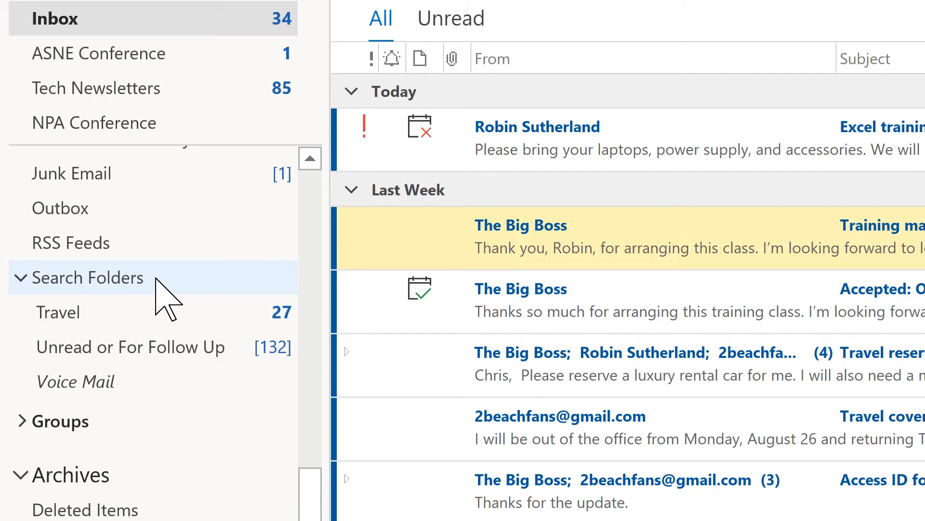
{"action": "right_click", "coordinate": [156, 279]}
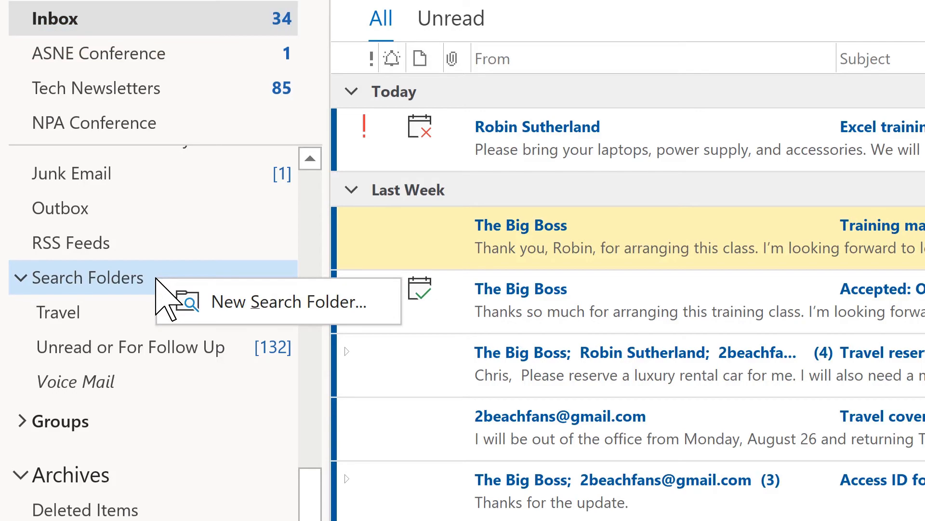
{"action": "left_click", "coordinate": [219, 302]}
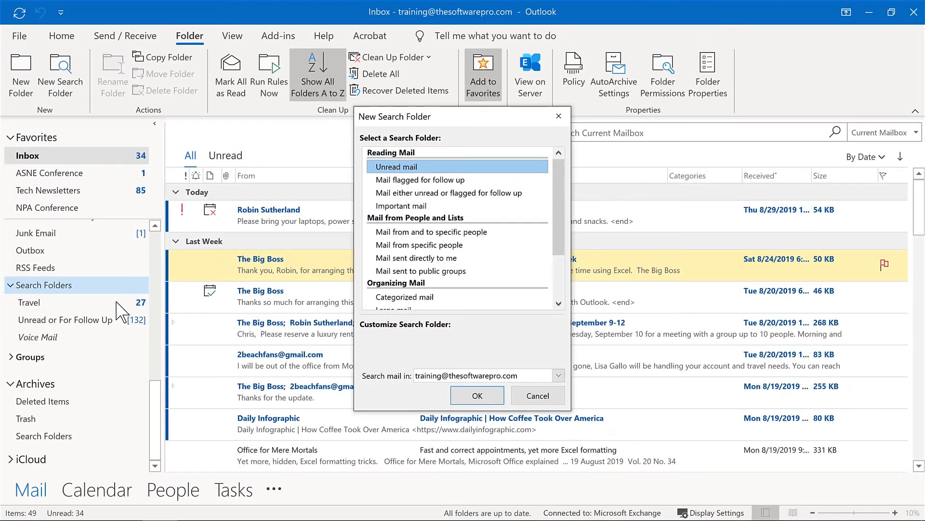
{"action": "key", "text": "Escape"}
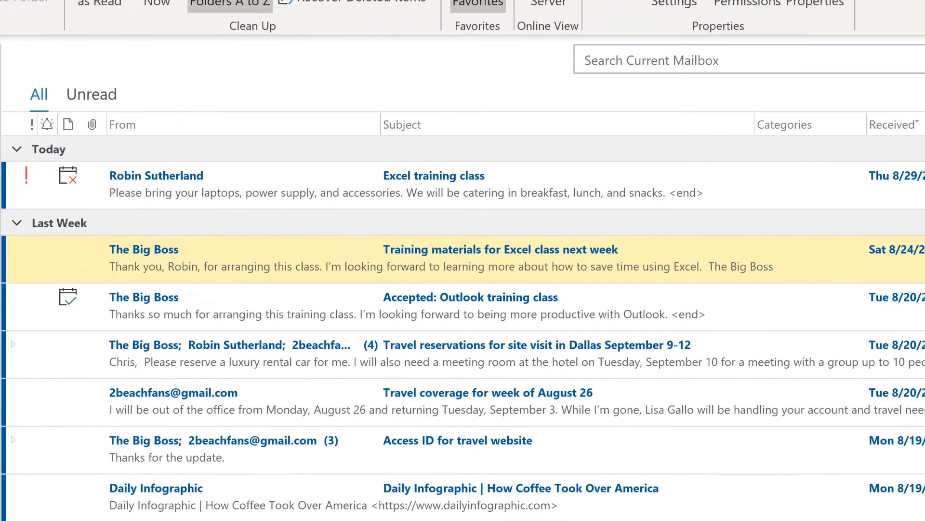
Create a 'Mail flagged for follow up' search folder, named For Follow Up.
{"action": "left_click", "coordinate": [102, 96]}
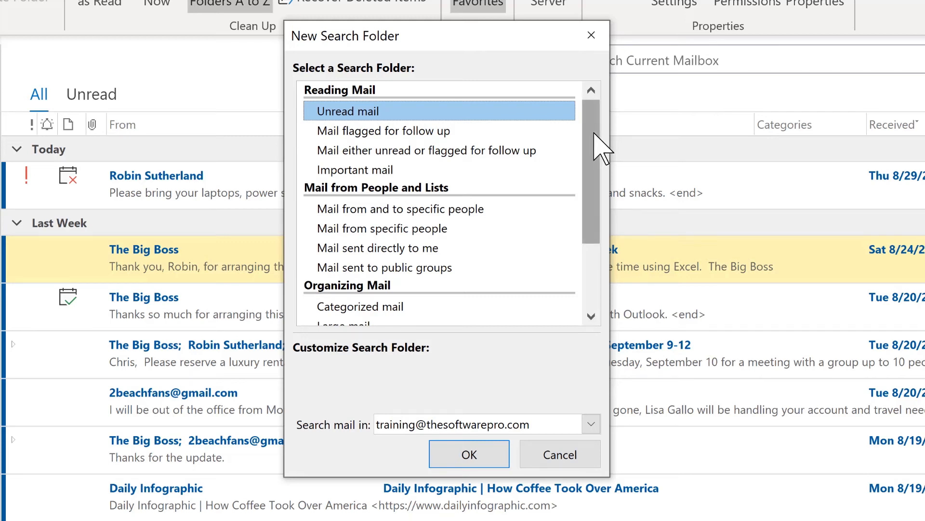
{"action": "left_click_drag", "start_coordinate": [600, 149], "coordinate": [603, 215]}
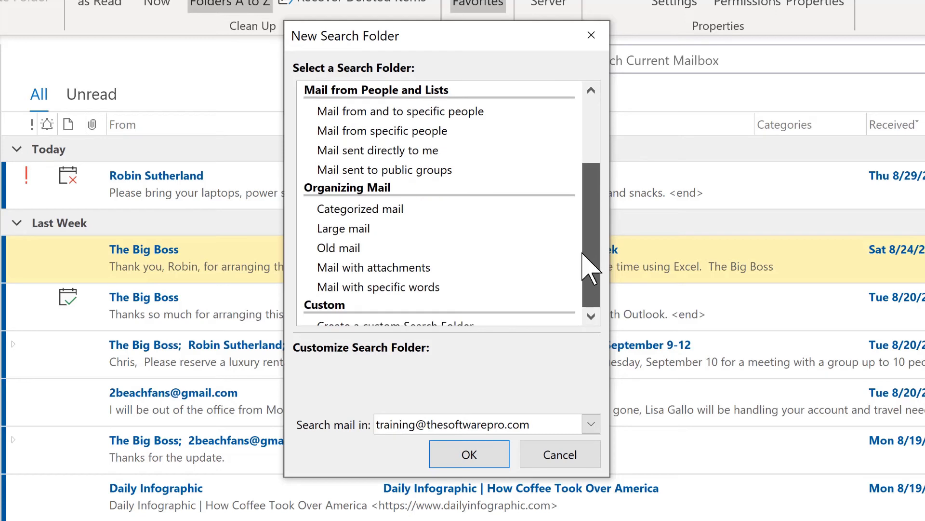
{"action": "left_click_drag", "start_coordinate": [583, 253], "coordinate": [601, 129]}
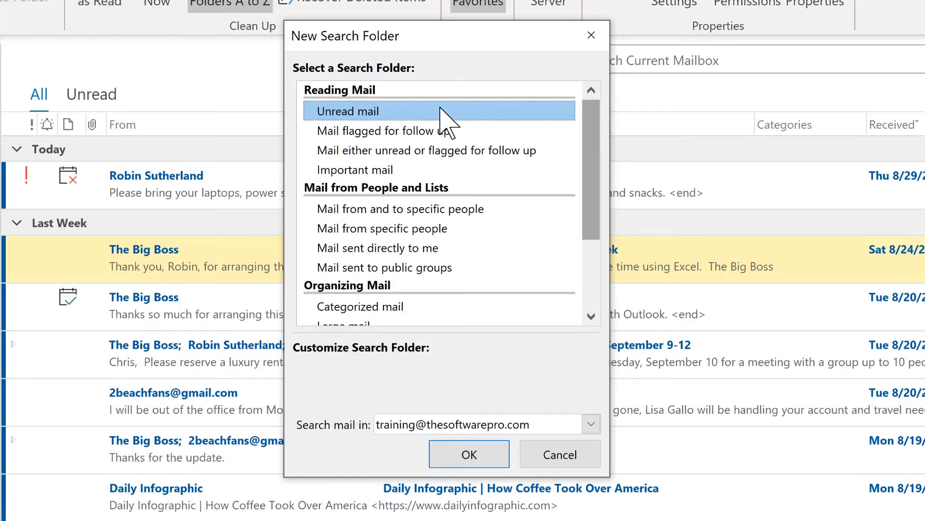
{"action": "left_click", "coordinate": [355, 131]}
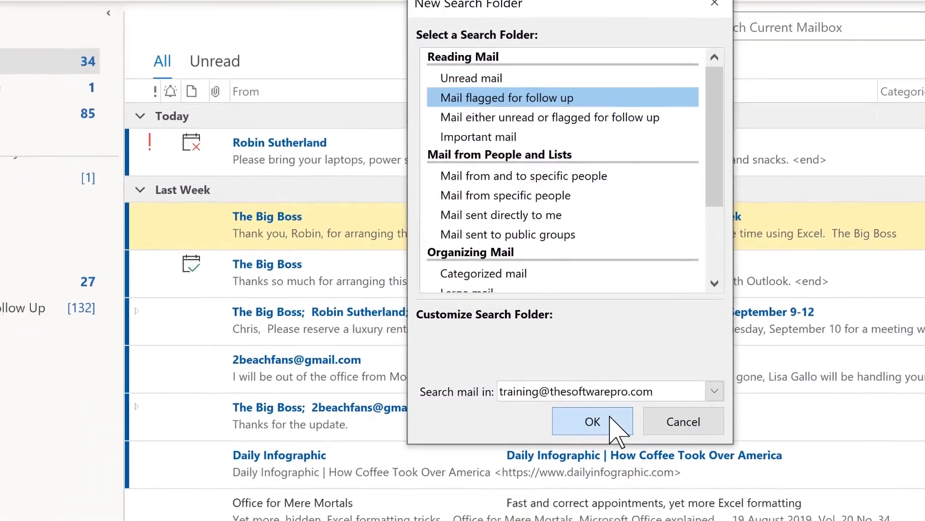
{"action": "left_click", "coordinate": [593, 421]}
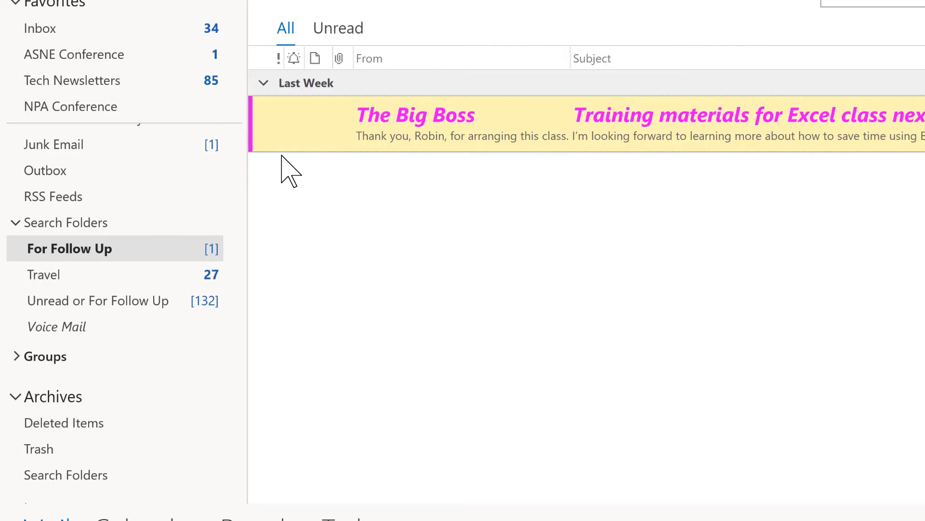
Give the Travel reservations message a custom follow-up flag starting Tuesday, September 3, 2019, with a reminder.
{"action": "left_click", "coordinate": [86, 28]}
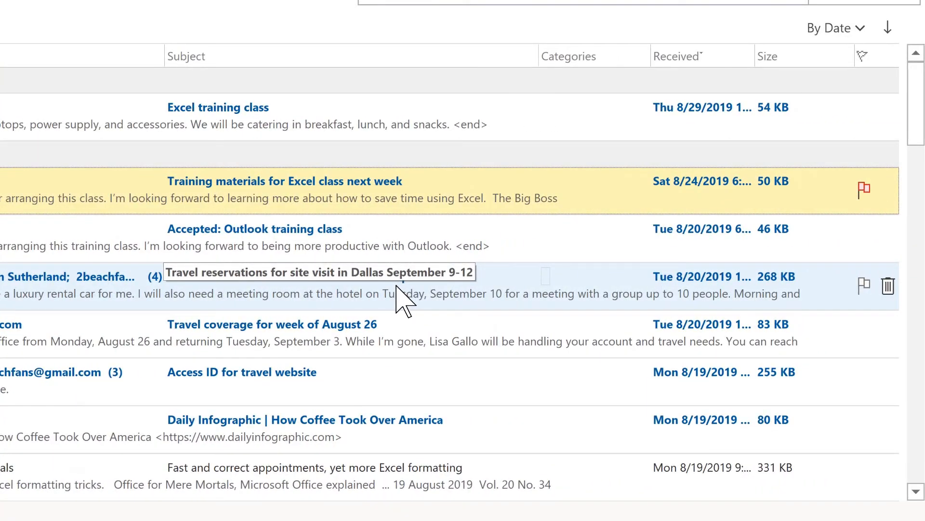
{"action": "left_click", "coordinate": [864, 285]}
{"action": "right_click", "coordinate": [863, 286]}
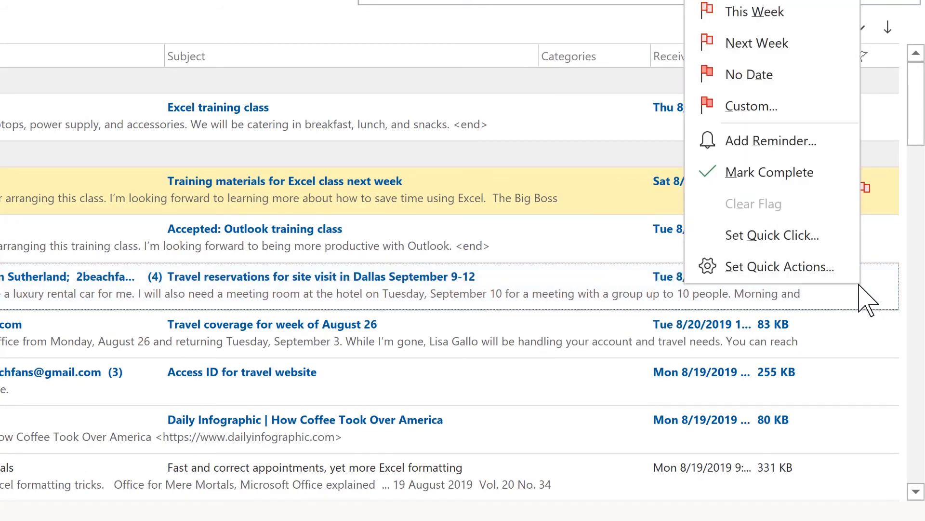
{"action": "left_click", "coordinate": [762, 143]}
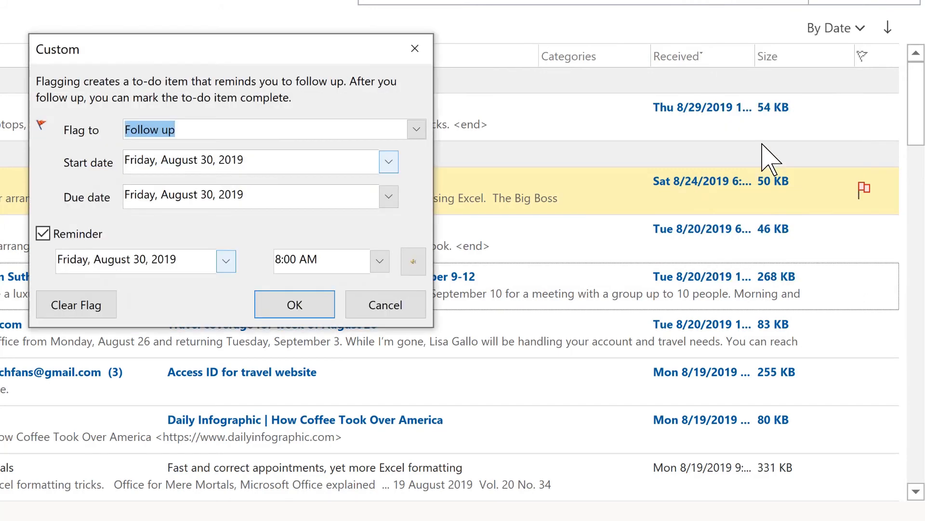
{"action": "left_click", "coordinate": [388, 162]}
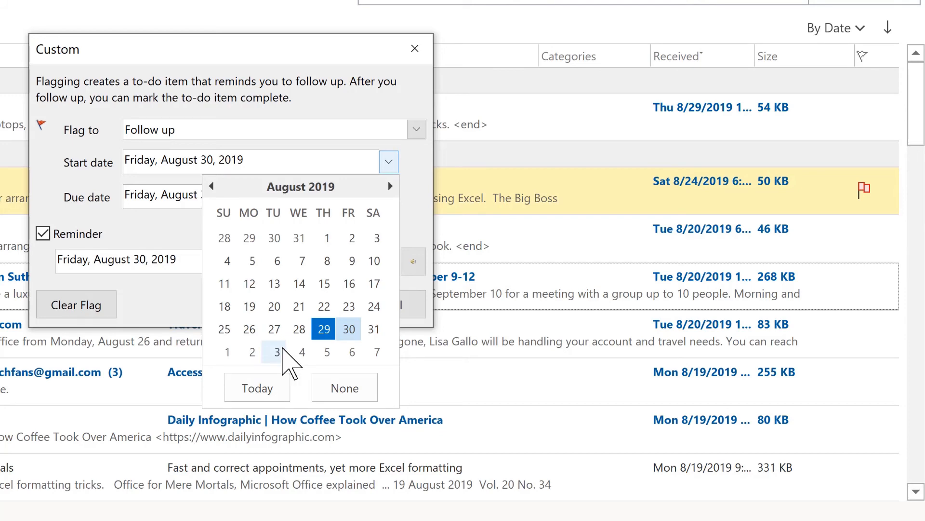
{"action": "left_click", "coordinate": [283, 349]}
{"action": "left_click", "coordinate": [287, 305]}
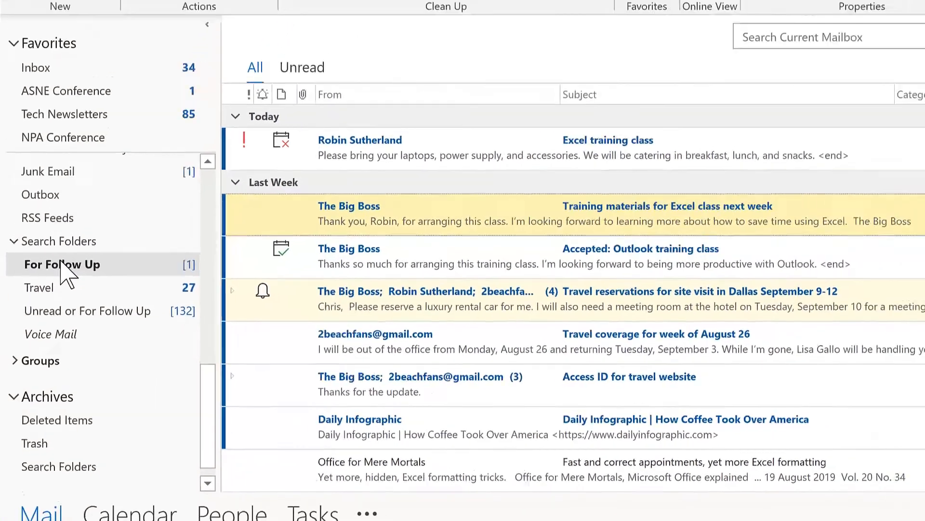
{"action": "left_click", "coordinate": [68, 252]}
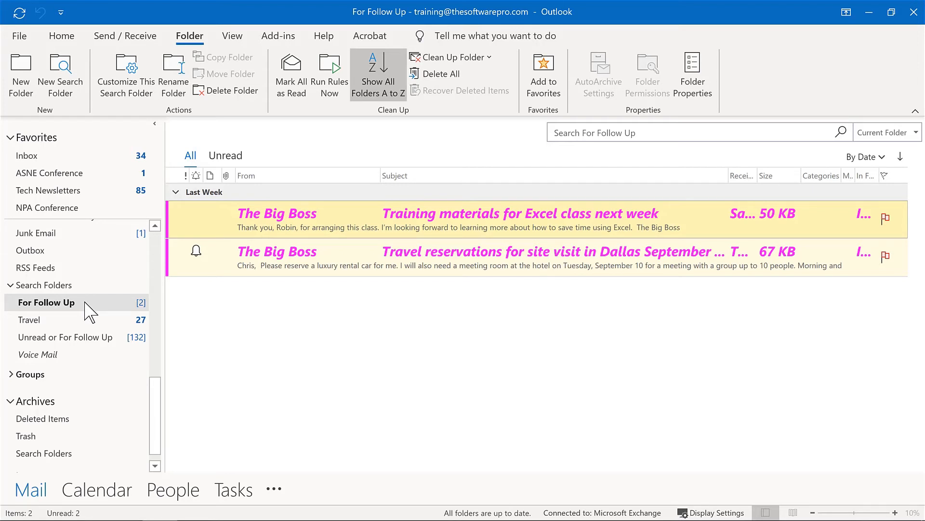
{"action": "left_click", "coordinate": [83, 157]}
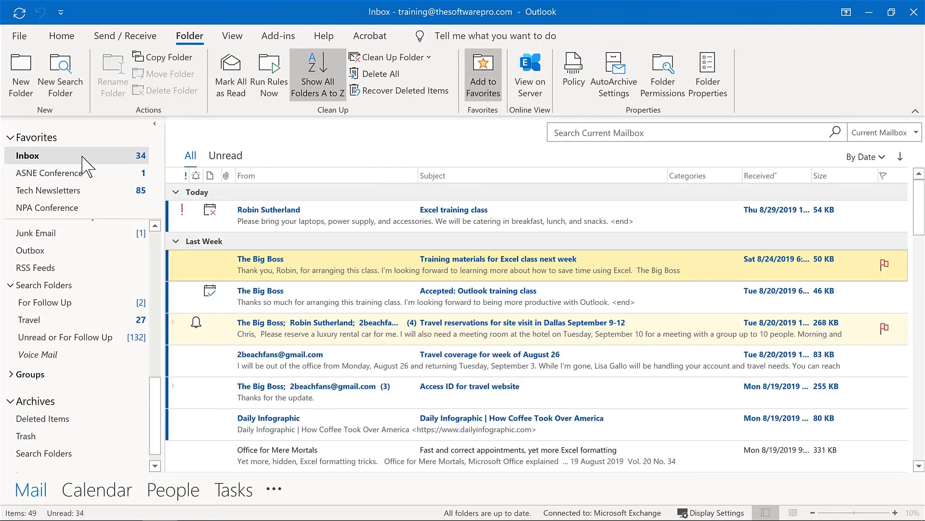
Pin the For Follow Up search folder, holding 2 flagged messages, to Favorites.
{"action": "right_click", "coordinate": [55, 305]}
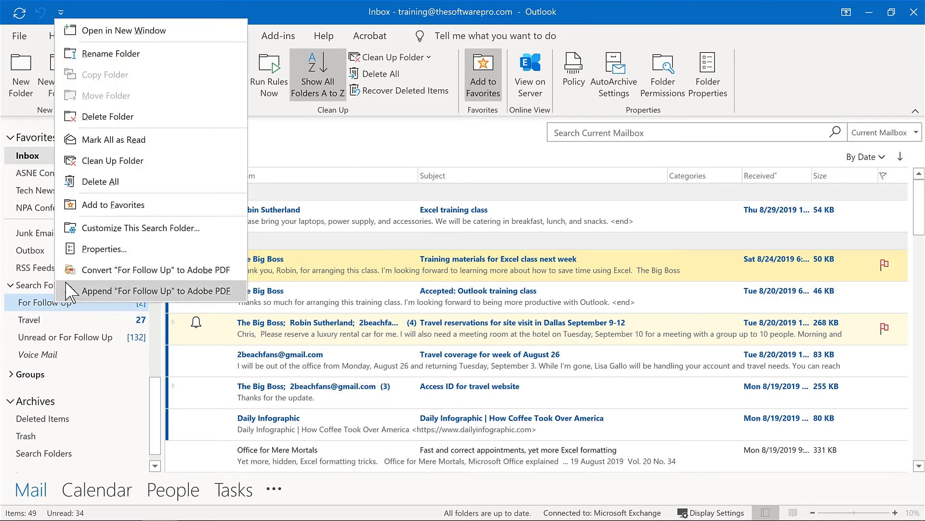
{"action": "left_click", "coordinate": [95, 210]}
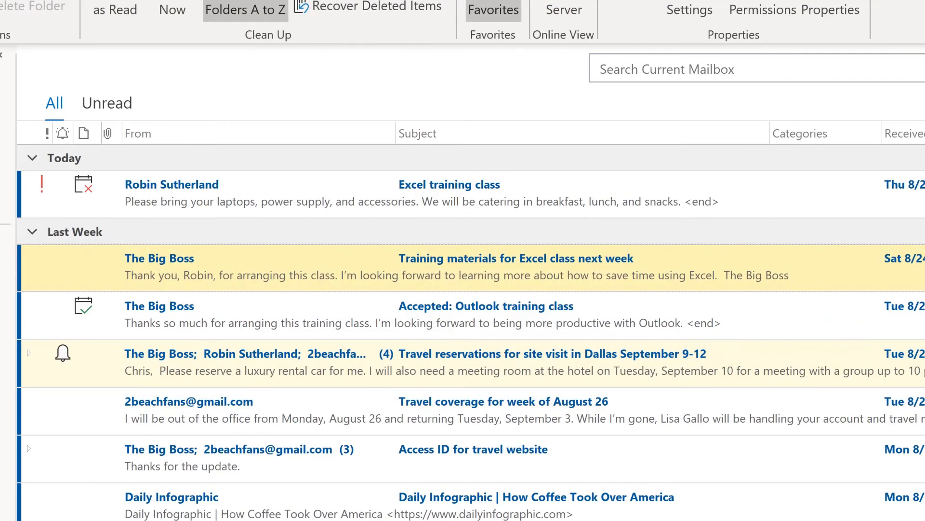
Start a new search folder using the 'Create a custom Search Folder' option.
{"action": "left_click", "coordinate": [60, 76]}
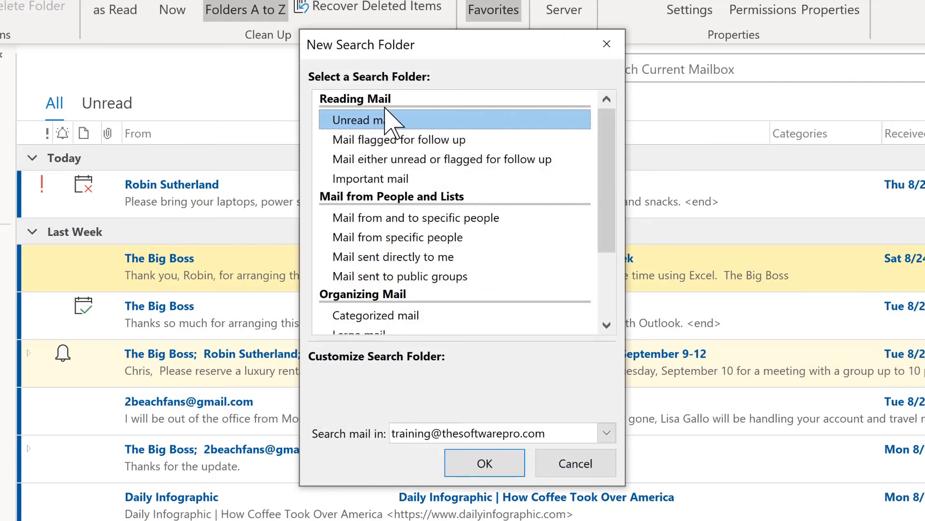
{"action": "left_click_drag", "start_coordinate": [605, 125], "coordinate": [586, 227]}
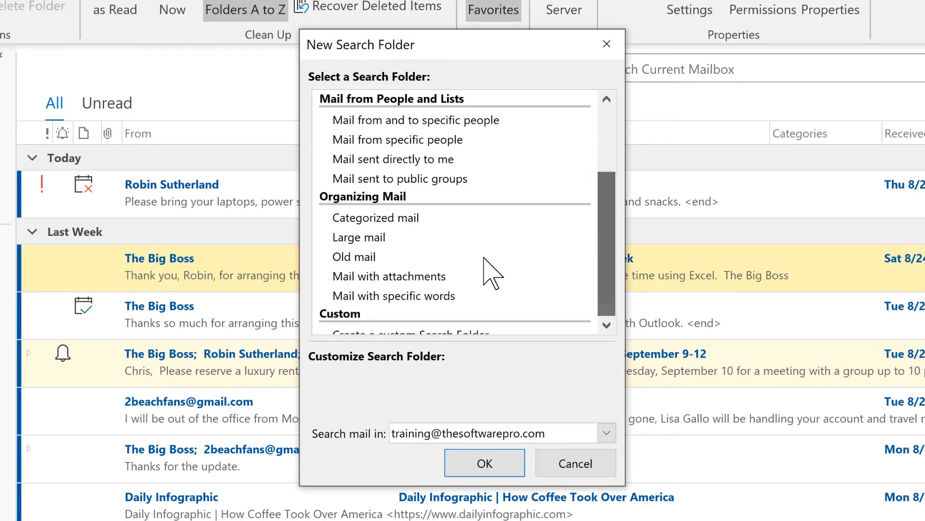
{"action": "left_click", "coordinate": [610, 326]}
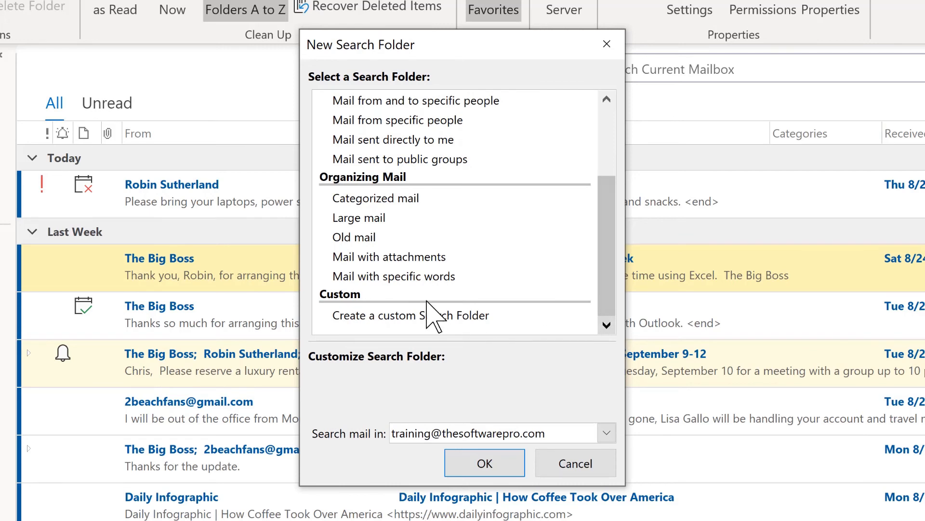
{"action": "left_click", "coordinate": [411, 316]}
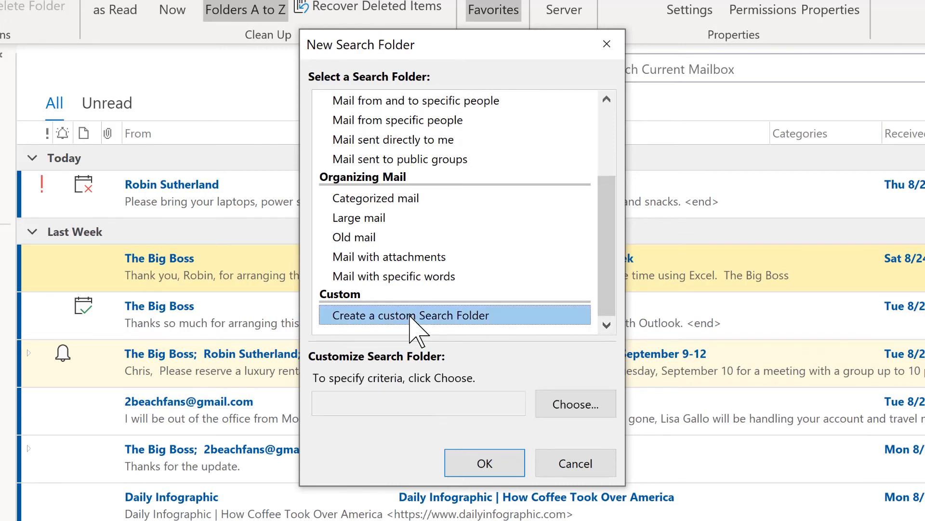
Name the custom search folder 'Unread messages from The Big Boss'.
{"action": "left_click", "coordinate": [562, 403]}
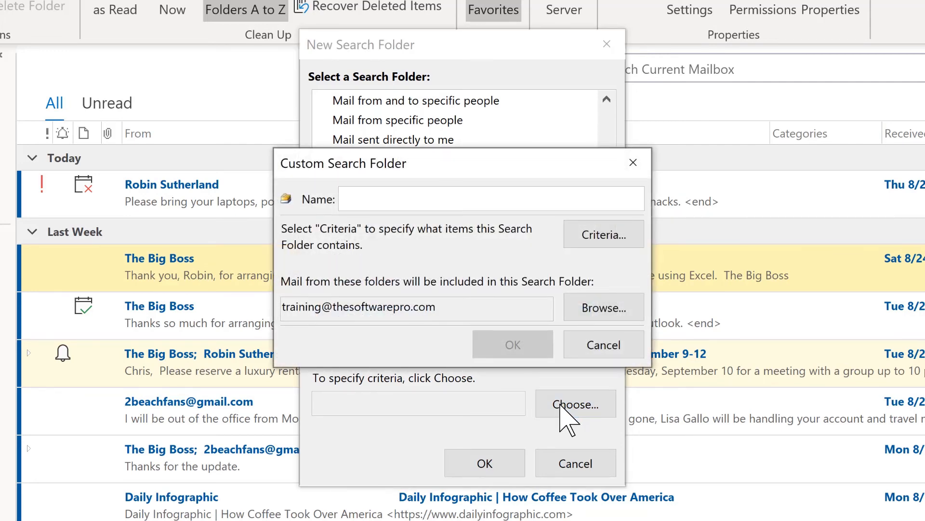
{"action": "type", "text": "Und"}
{"action": "key", "text": "BackSpace"}
{"action": "type", "text": "read"}
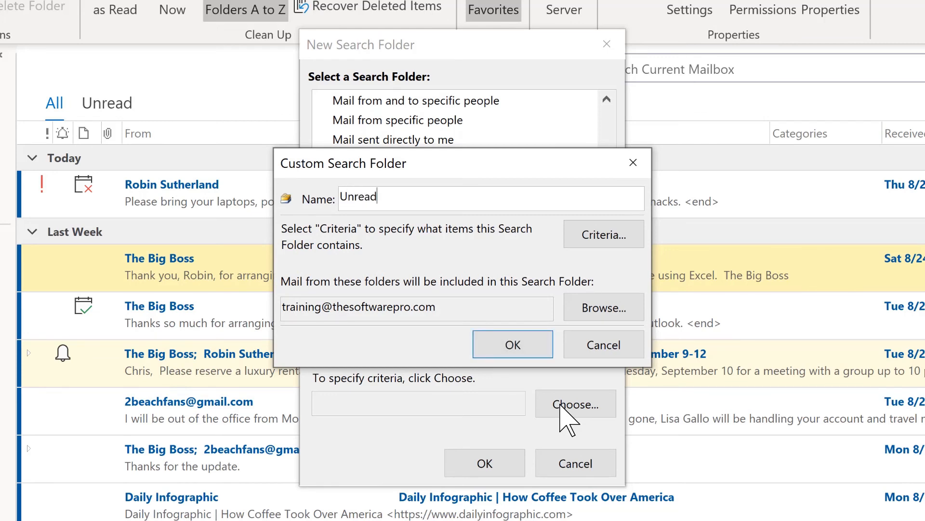
{"action": "type", "text": " messages from "}
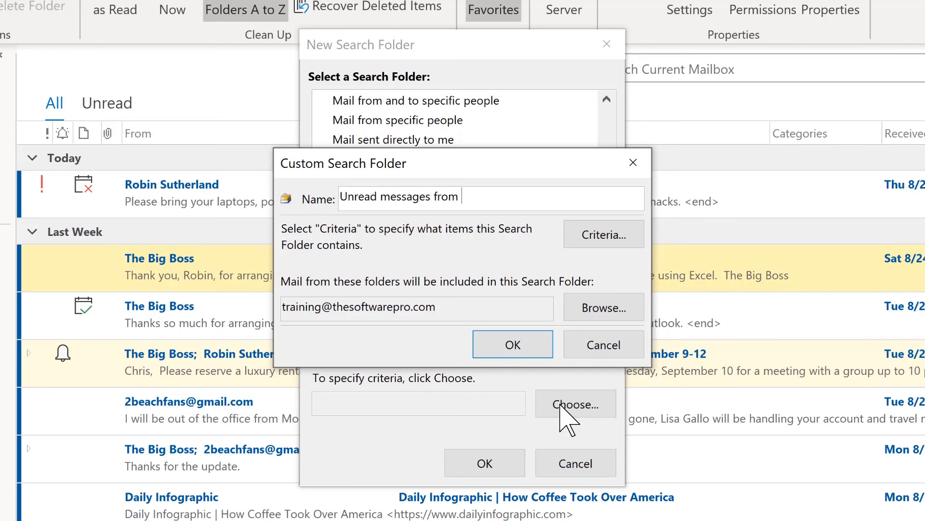
{"action": "type", "text": "The Big Boss"}
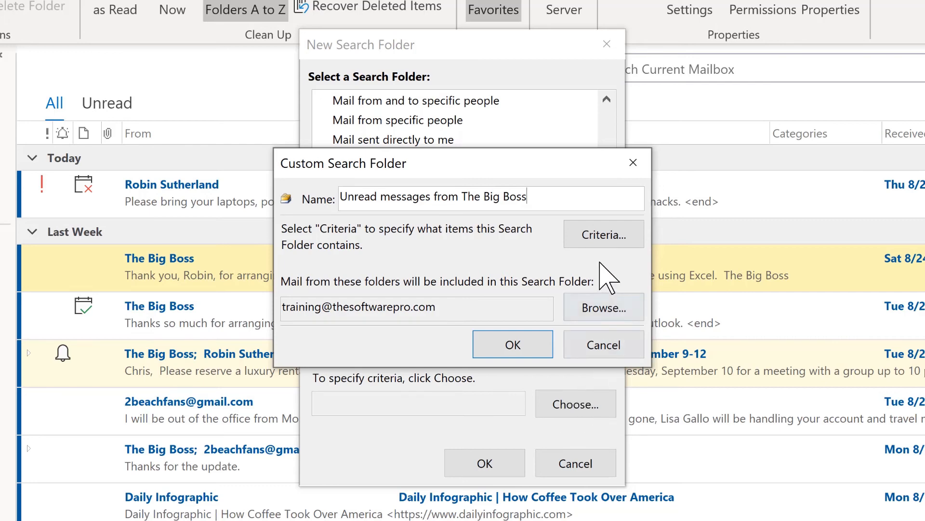
Set criteria to mail from the boss's e-mail address, searching subject field only, with no time filter.
{"action": "left_click", "coordinate": [602, 238]}
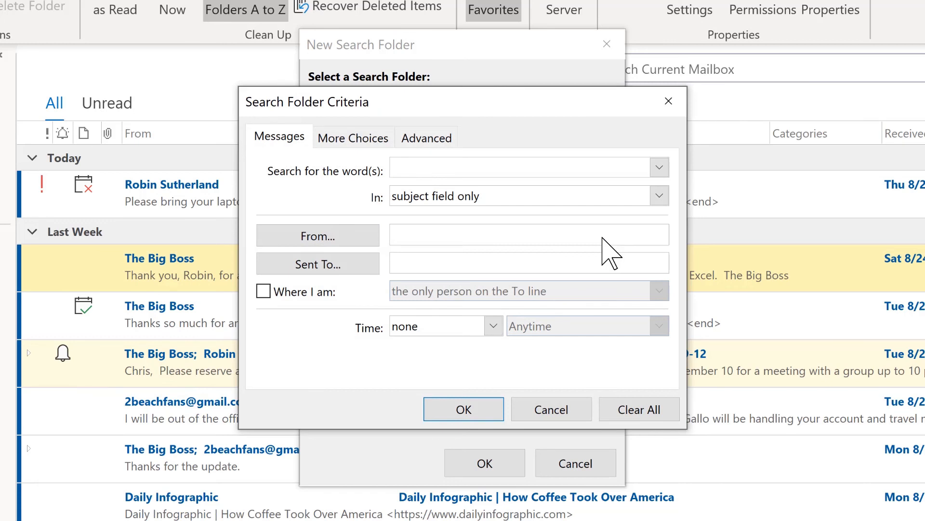
{"action": "left_click", "coordinate": [424, 235]}
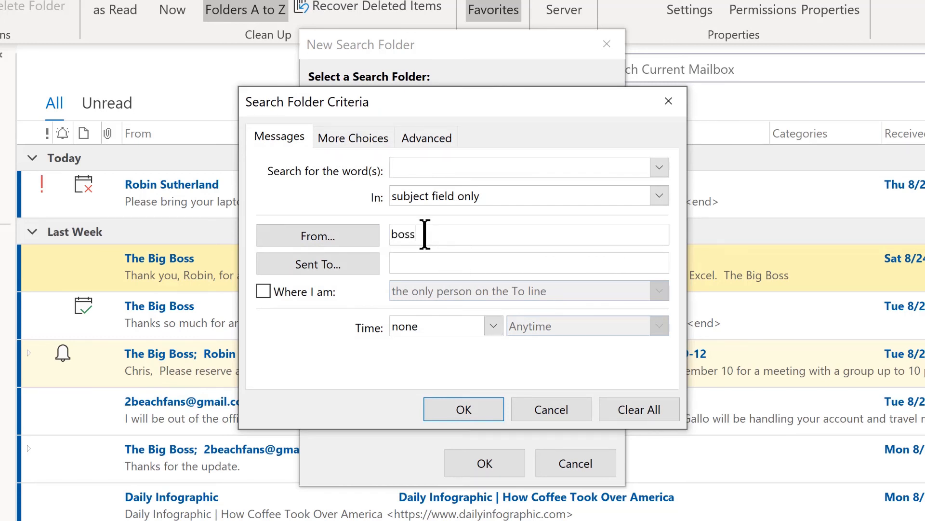
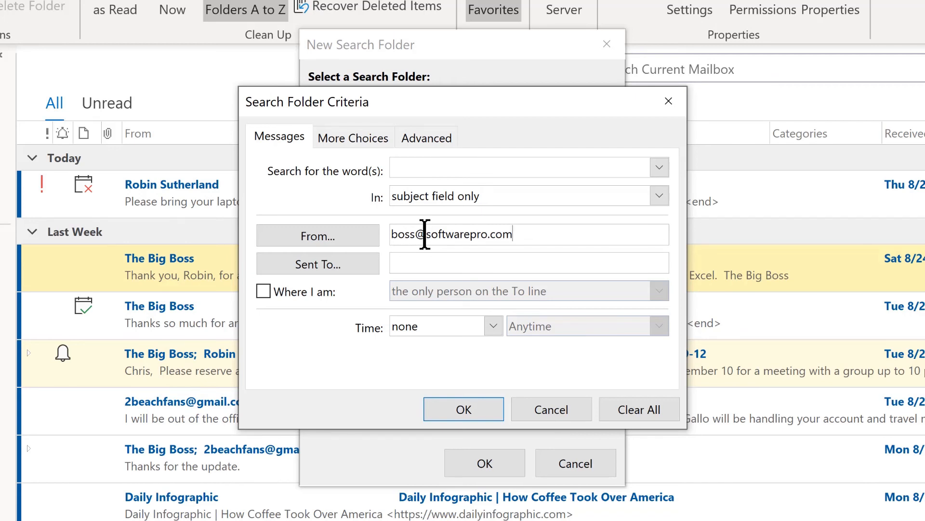
{"action": "left_click", "coordinate": [659, 196]}
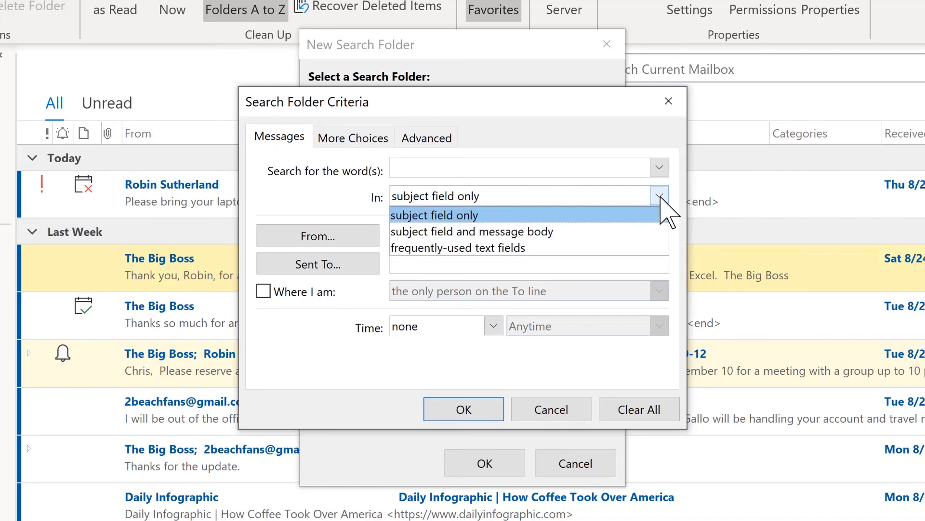
{"action": "left_click", "coordinate": [322, 196]}
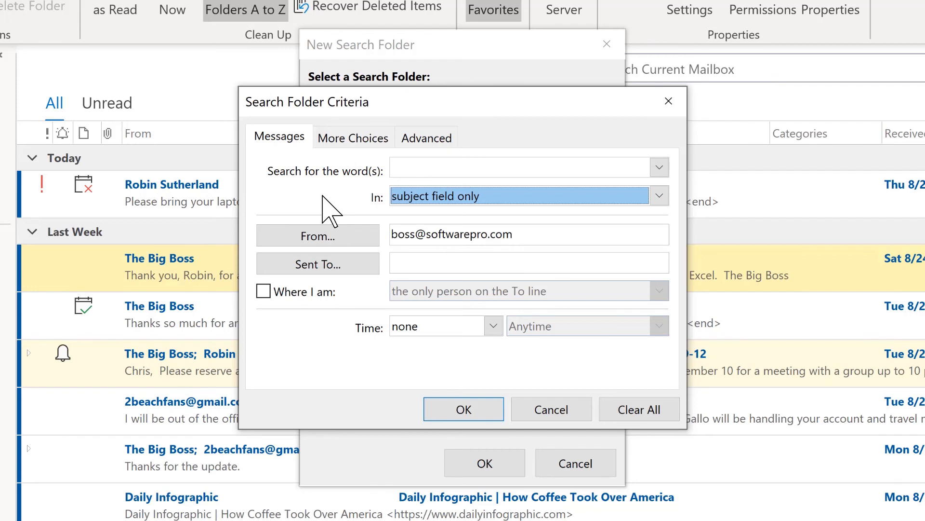
{"action": "left_click", "coordinate": [493, 326]}
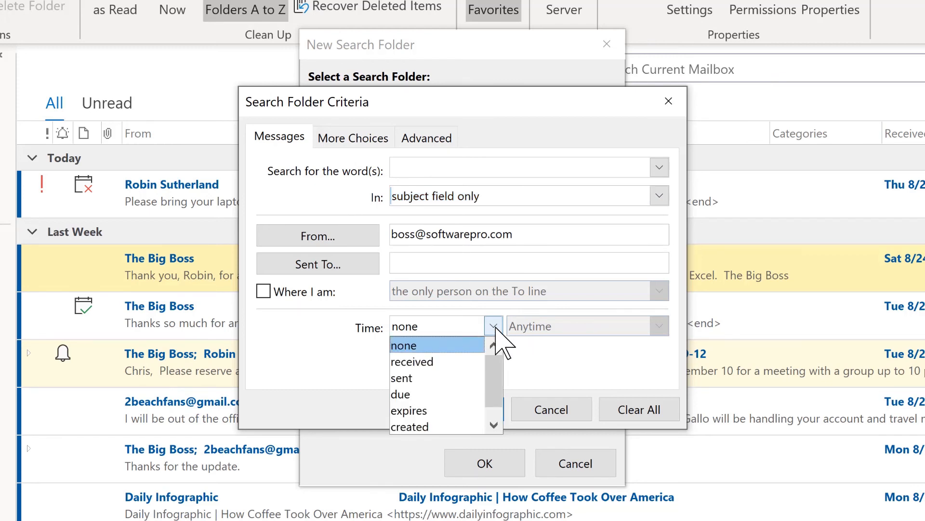
{"action": "left_click", "coordinate": [494, 328]}
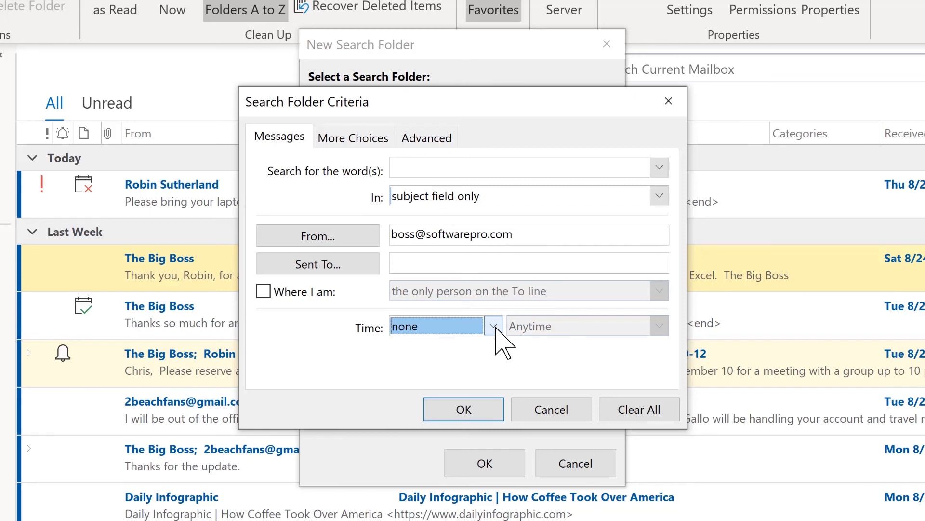
On More Choices, limit items to unread only and leave the attachments condition unticked.
{"action": "left_click", "coordinate": [354, 139]}
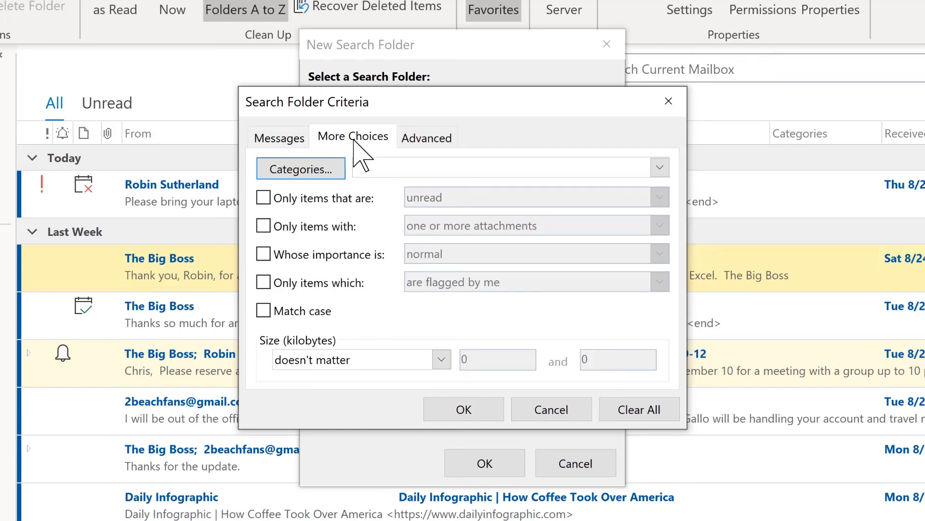
{"action": "left_click", "coordinate": [264, 198]}
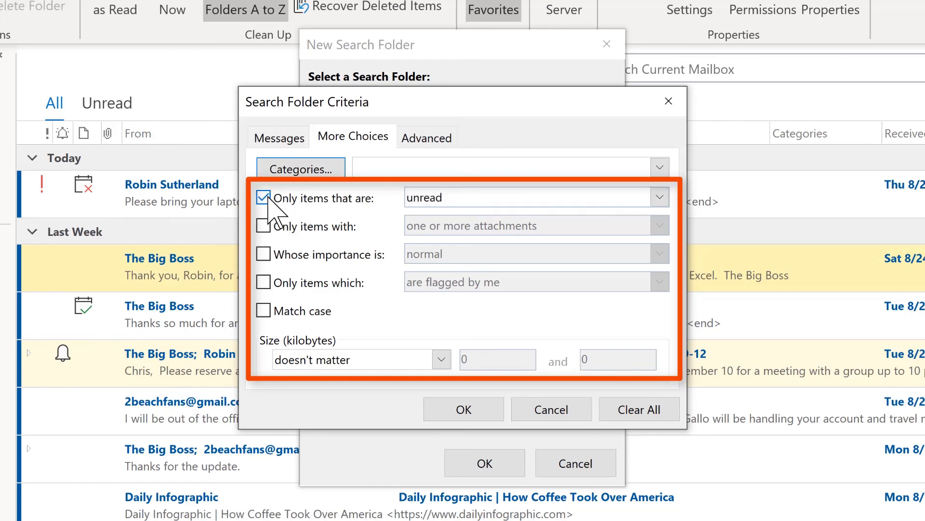
{"action": "left_click", "coordinate": [660, 197]}
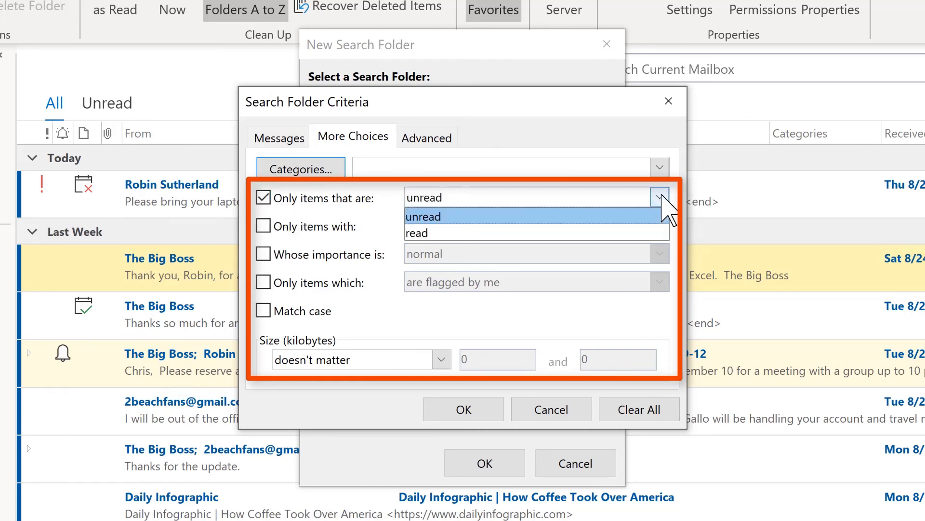
{"action": "left_click", "coordinate": [662, 196]}
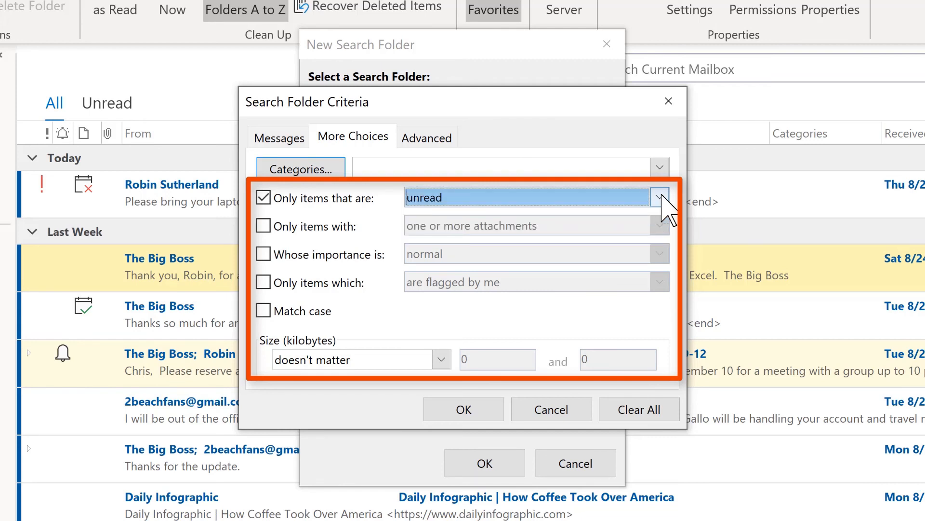
{"action": "left_click", "coordinate": [268, 225]}
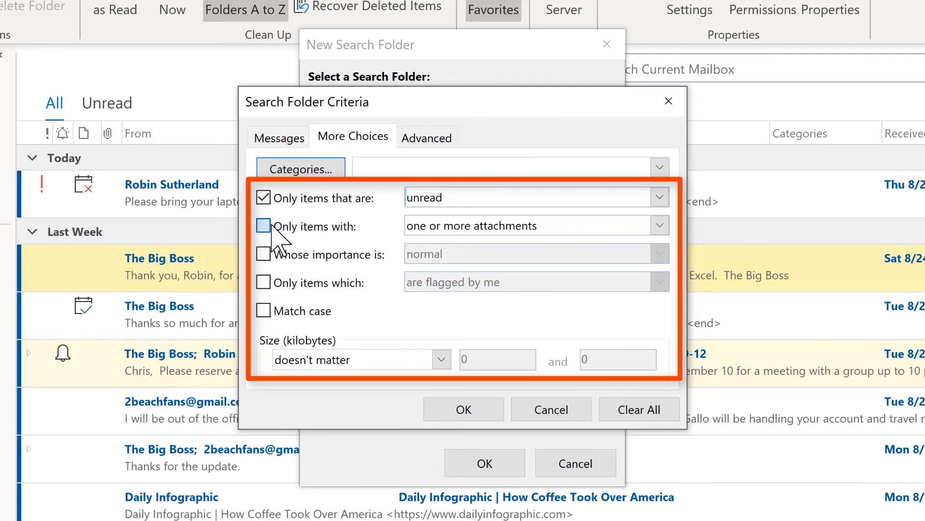
{"action": "left_click", "coordinate": [524, 226]}
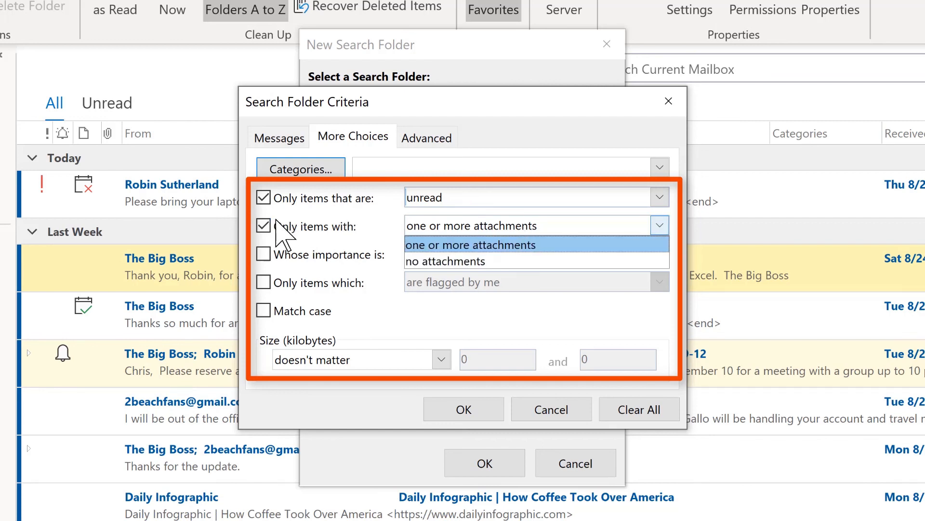
{"action": "left_click", "coordinate": [269, 237]}
{"action": "left_click", "coordinate": [264, 225]}
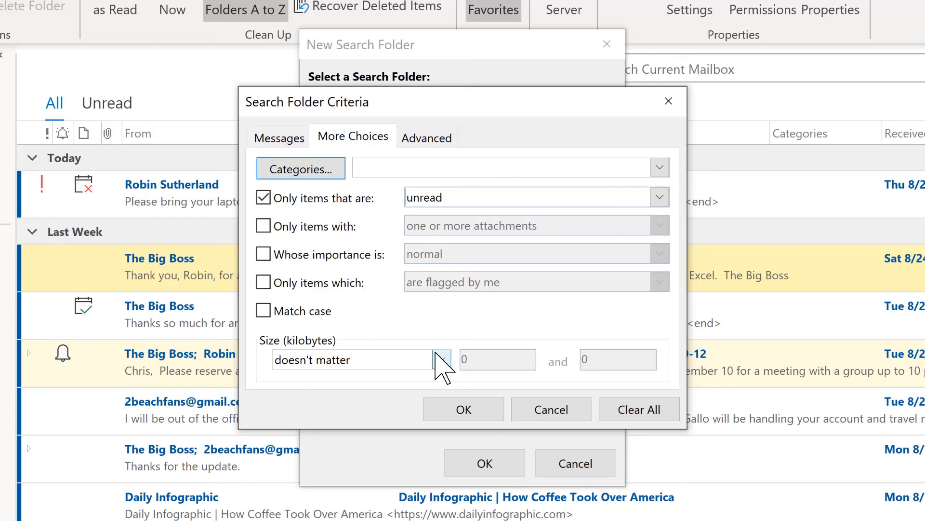
Check the Advanced field list without choosing a field, then confirm all three dialogs to create the folder.
{"action": "left_click", "coordinate": [425, 133]}
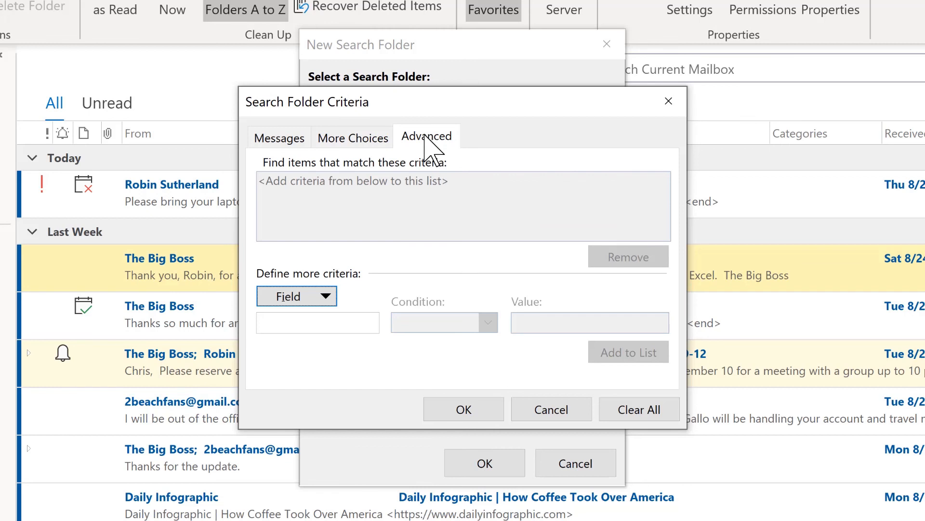
{"action": "left_click", "coordinate": [327, 296]}
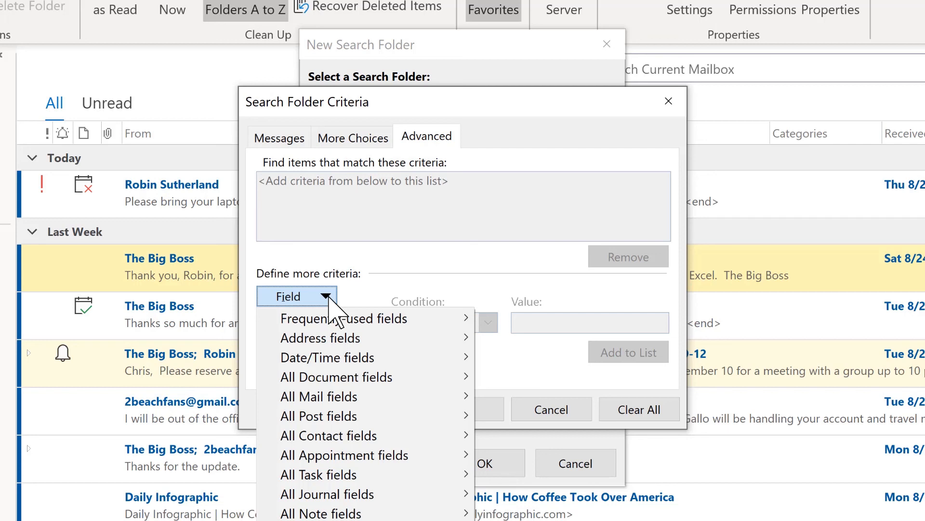
{"action": "left_click", "coordinate": [480, 285]}
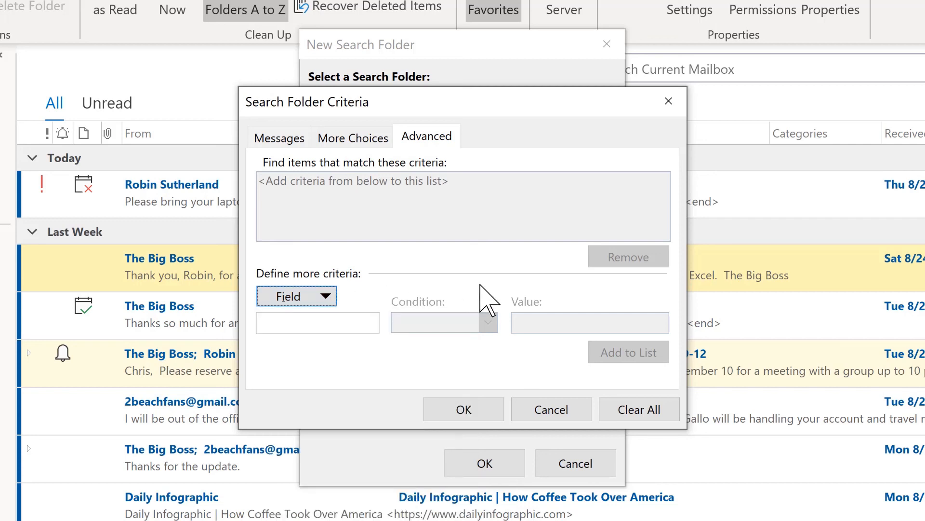
{"action": "left_click", "coordinate": [464, 410]}
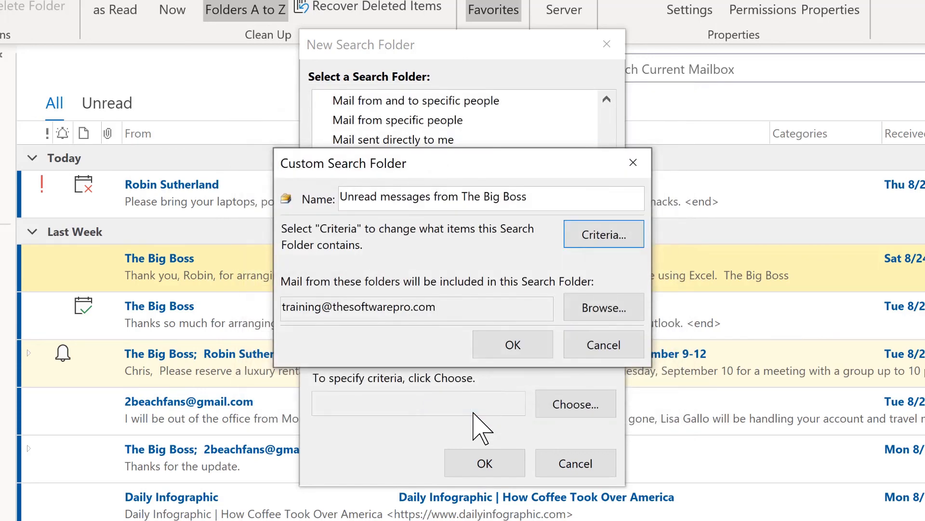
{"action": "left_click", "coordinate": [502, 357]}
{"action": "left_click", "coordinate": [485, 462]}
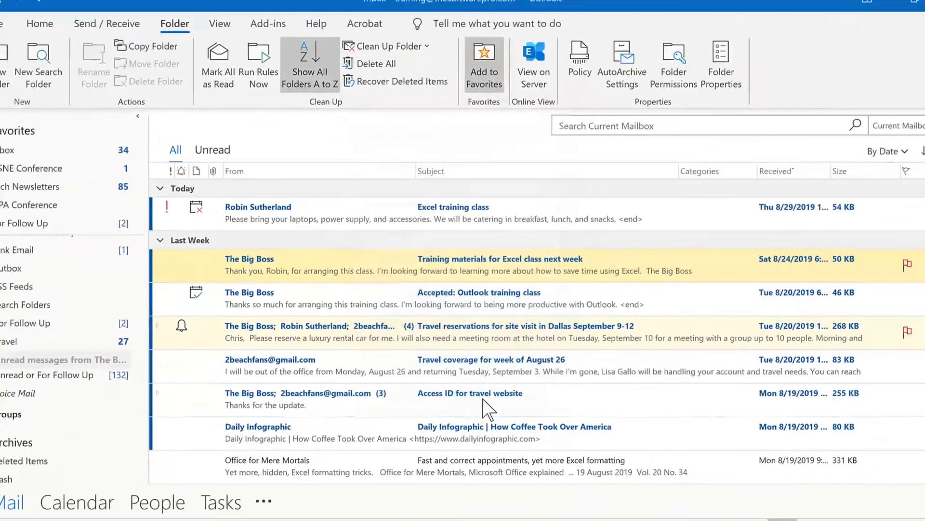